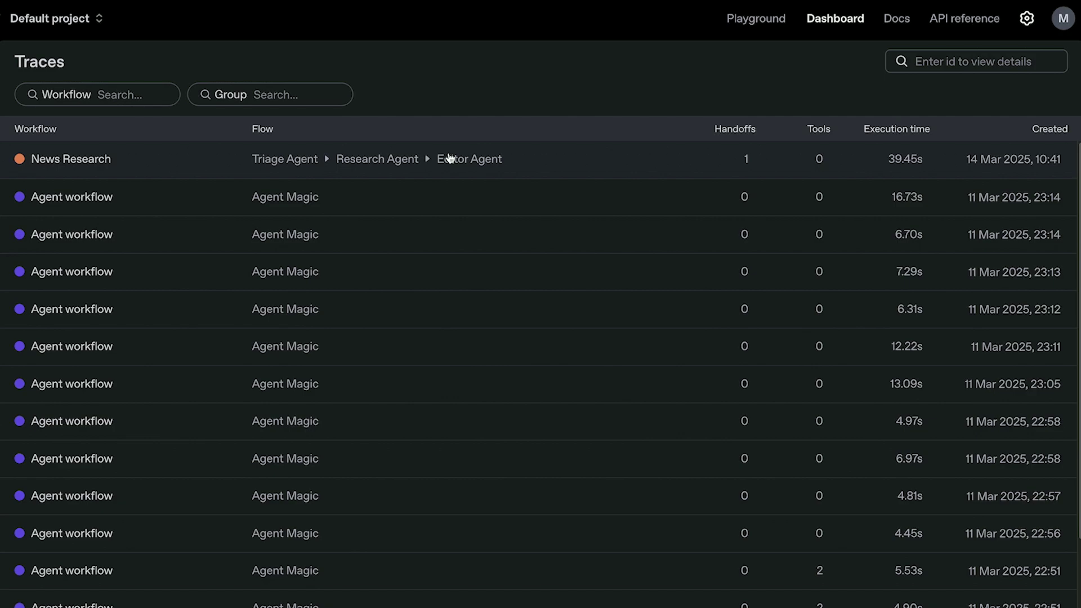
Step: Enter 'clone youtube.com' in the Copy any UI prompt field
click(449, 157)
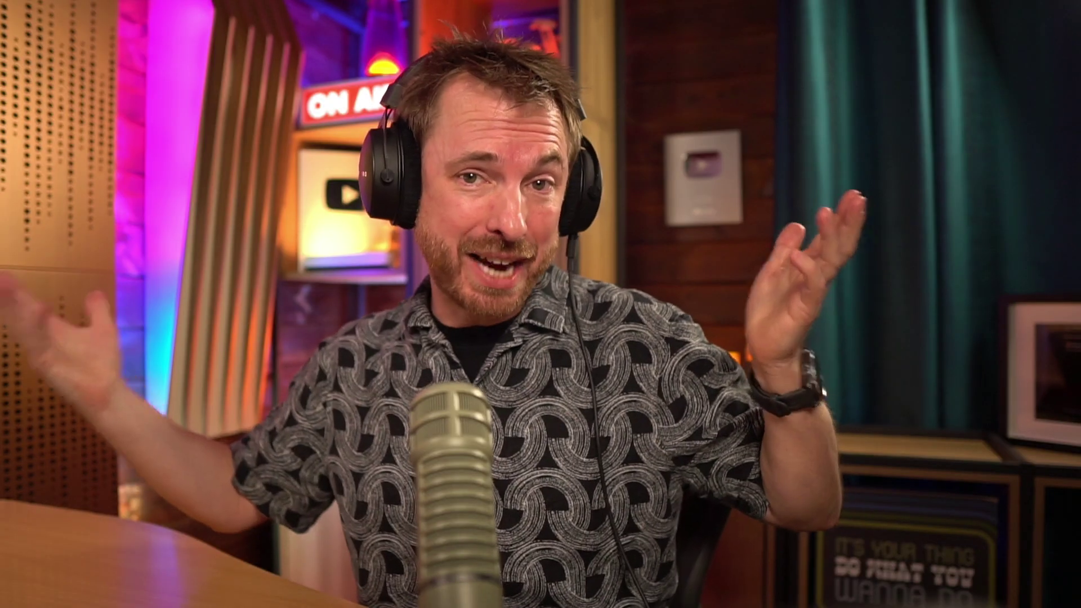
text(cl)
text(one )
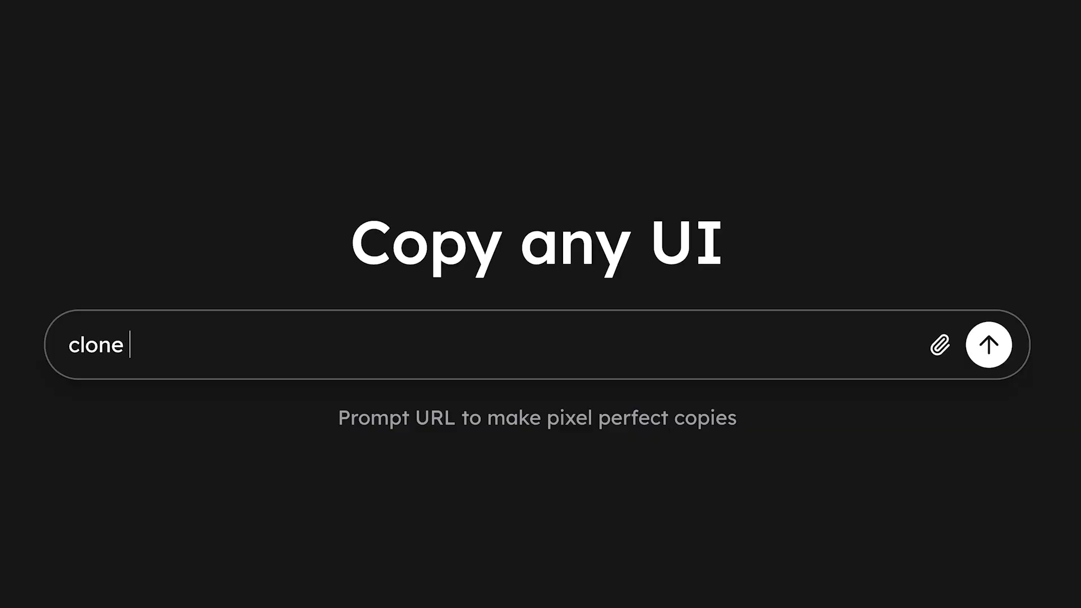
text(youtube.com)
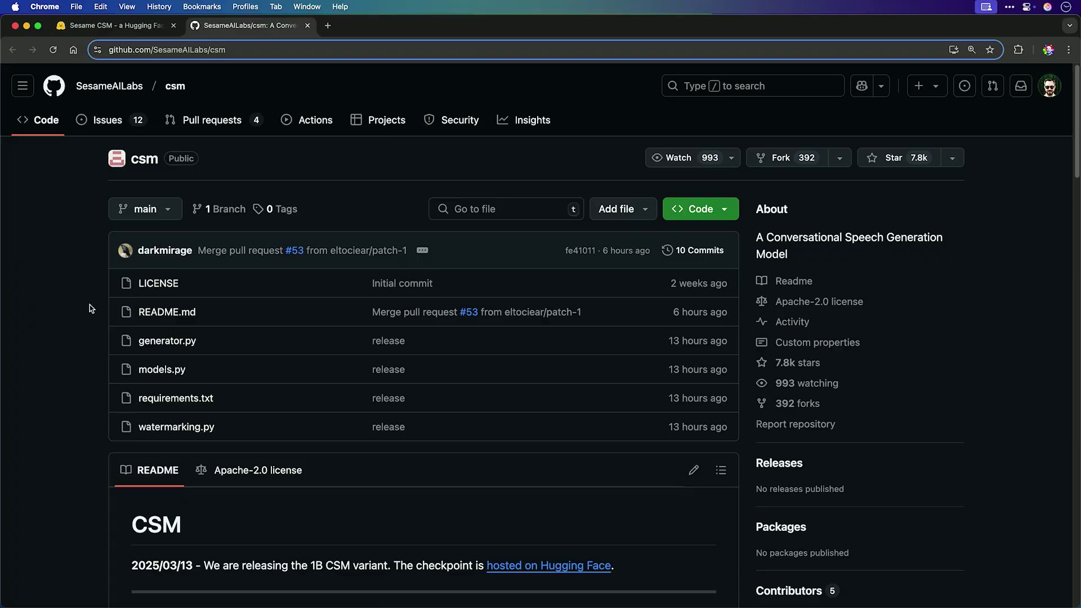
scroll(90, 307, down, 10)
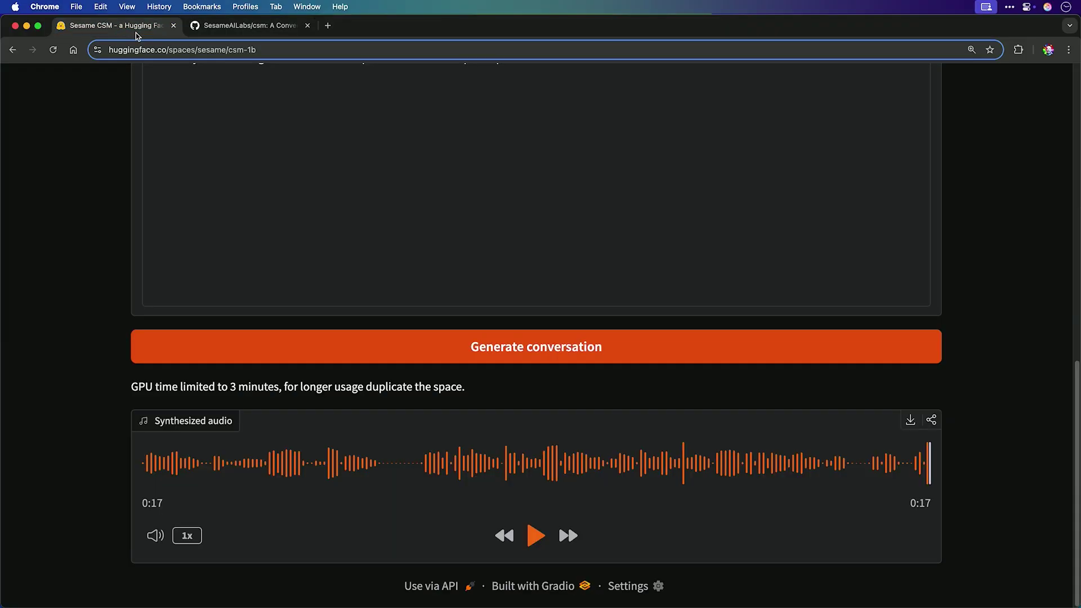
scroll(148, 245, up, 15)
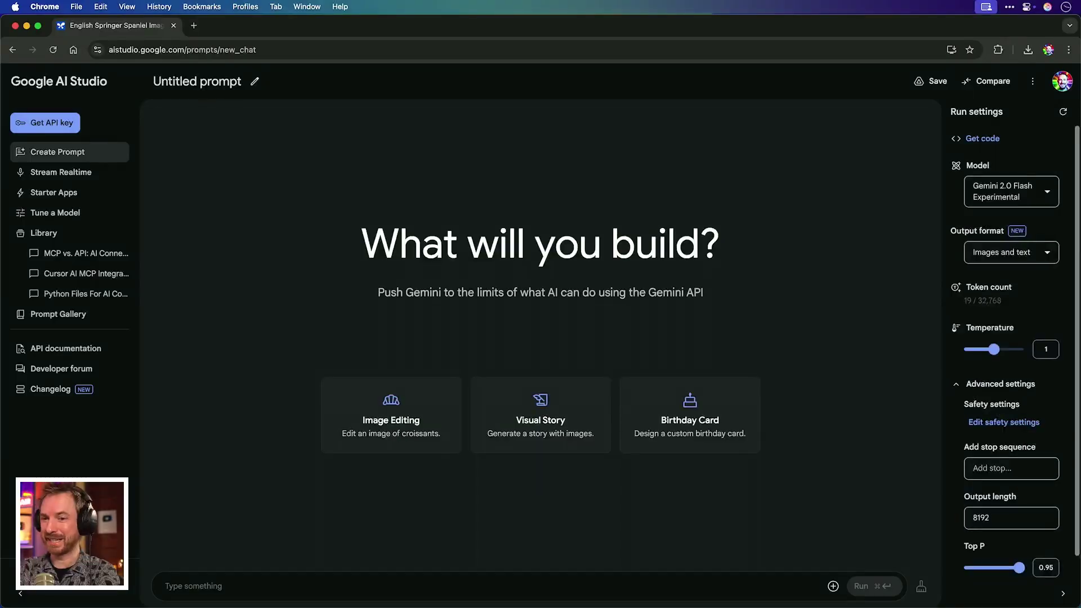
Step: Generate an image of an English springer spaniel, then have Gemini make it happy
text(make an image of an english springer spaniel)
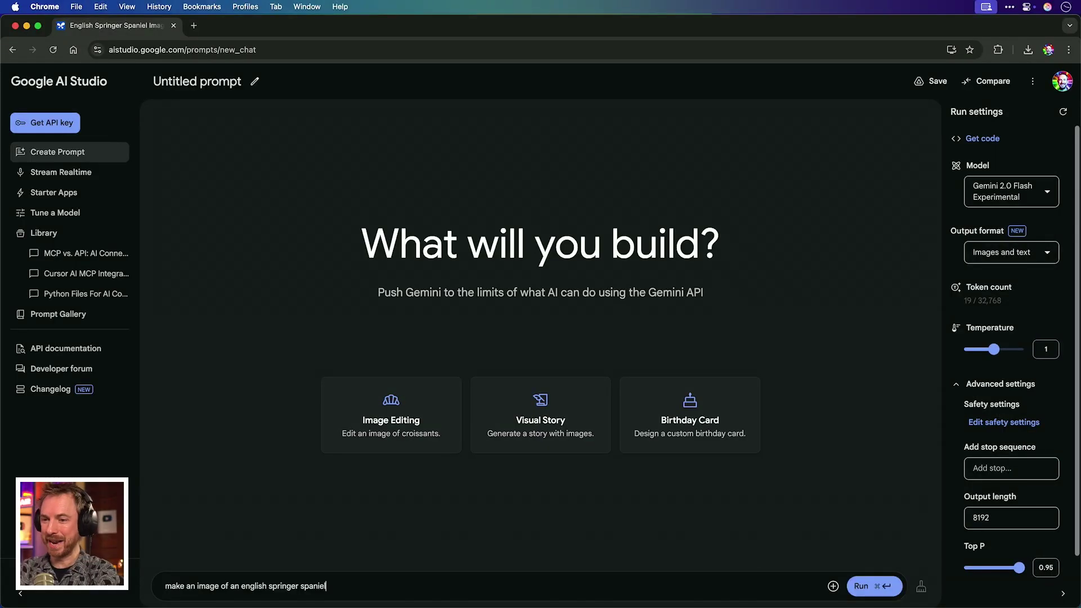
key(Return)
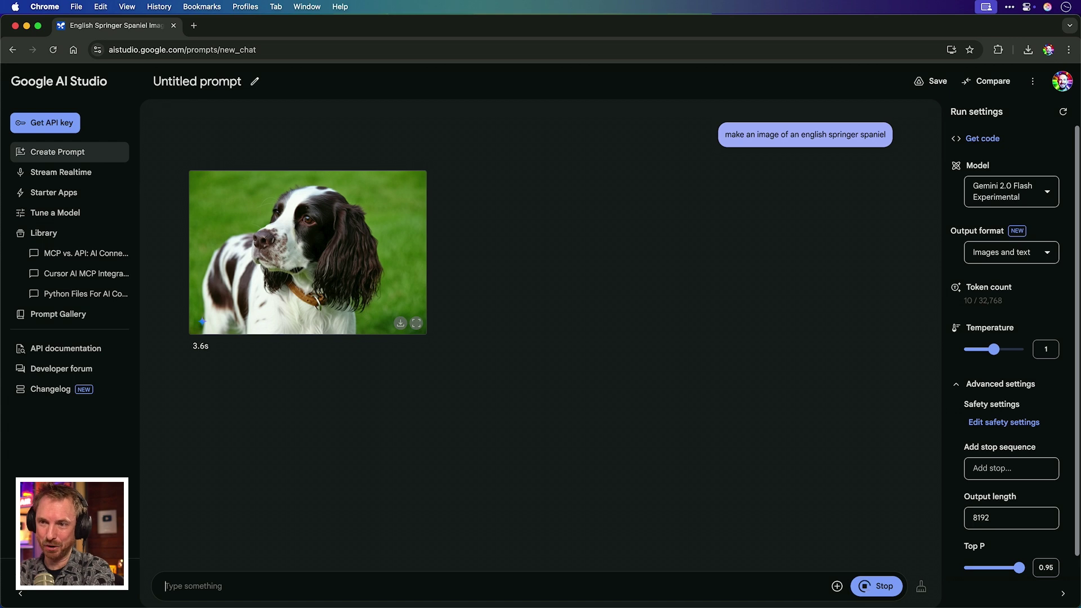
text(make it happy)
key(Return)
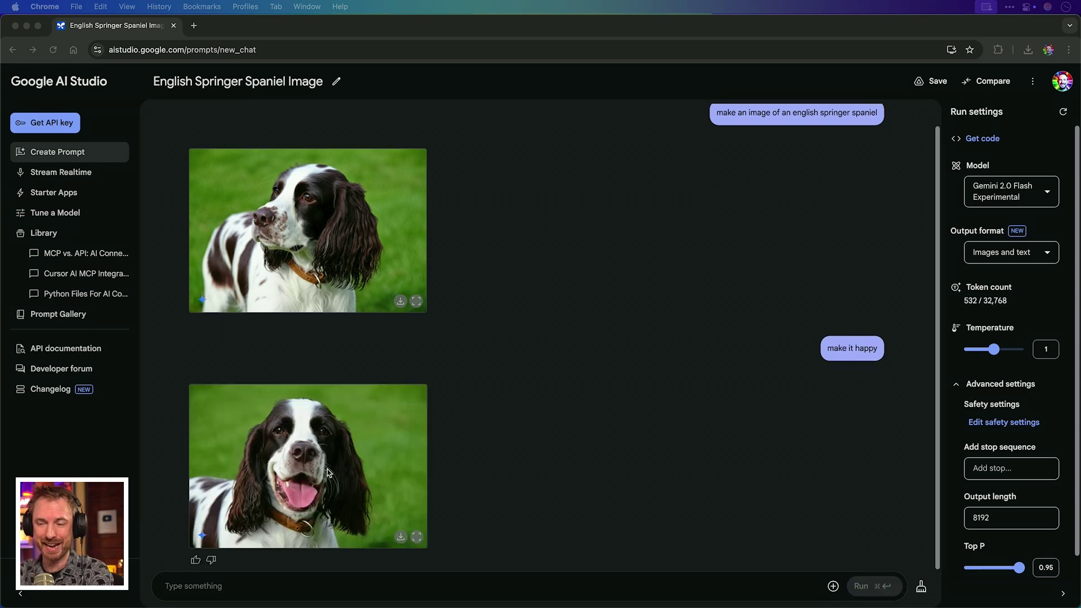
Step: Send the follow-up 'cover it in mud' to get a muddy version of the dog
click(292, 580)
text(cover it in mud)
key(Return)
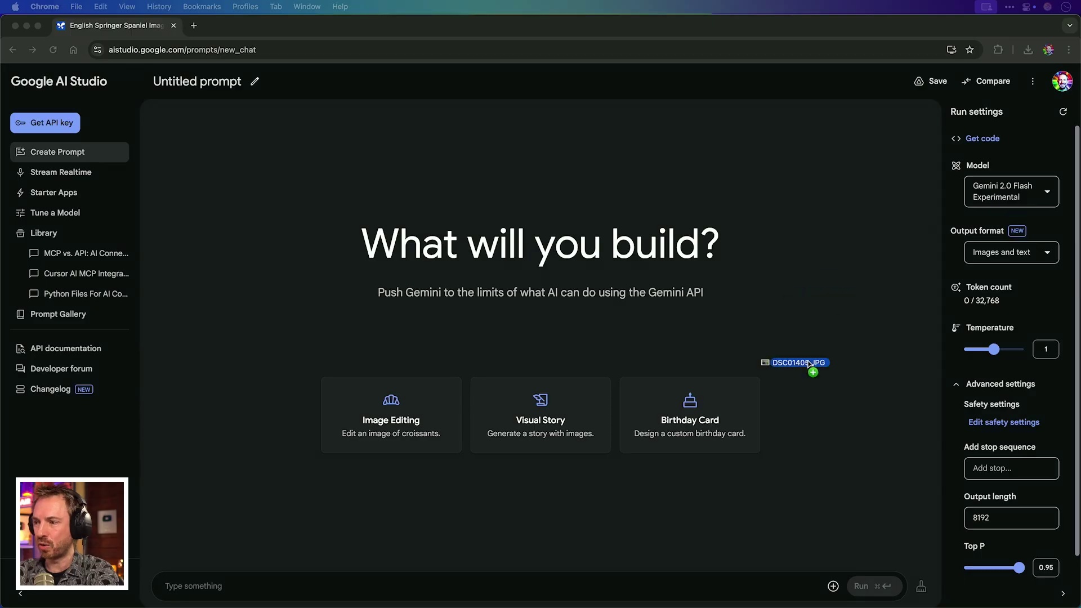
Step: Attach the man's photo and ask Gemini to change his shirt to bright red
drag(808, 363, 811, 585)
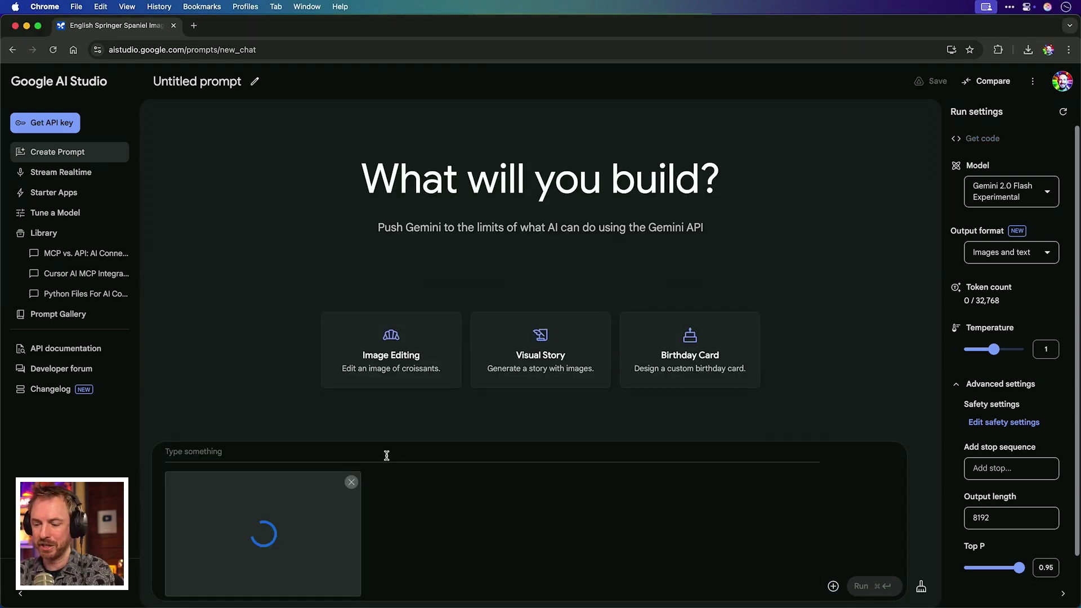
text(change the shirt to be)
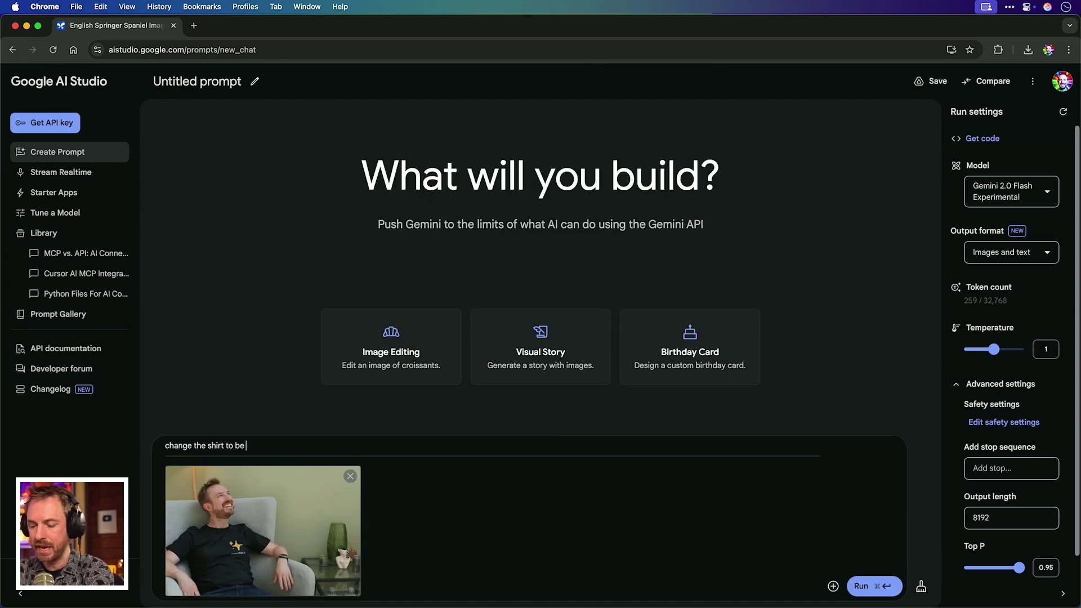
key(super+Return)
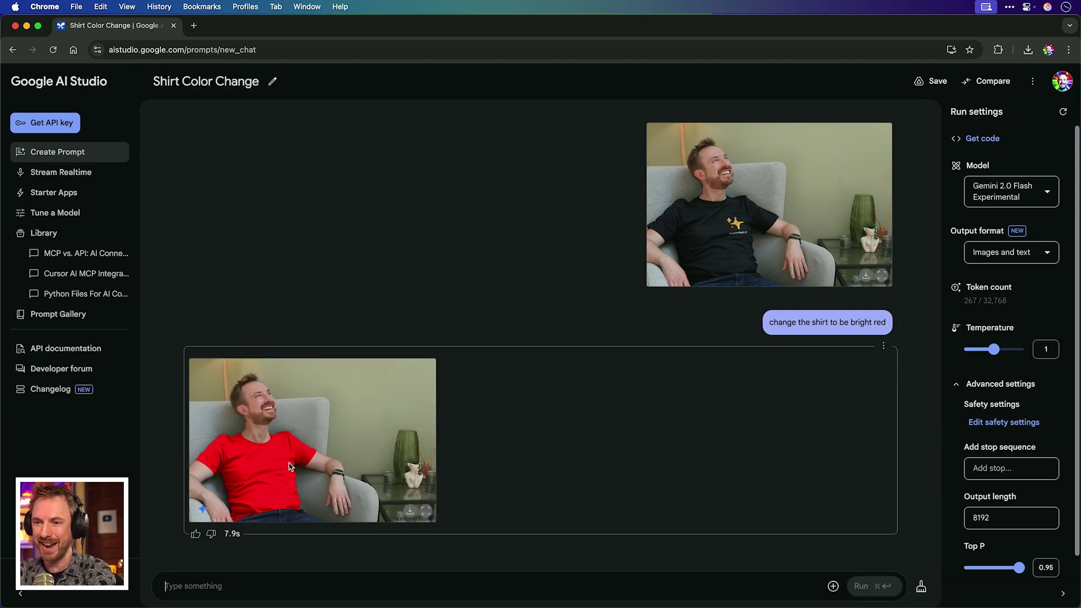
Step: Add a wizard hat, then request 'make him smoke a big cigar that blows smoke everywhere'
text(make him wear a wizard hat)
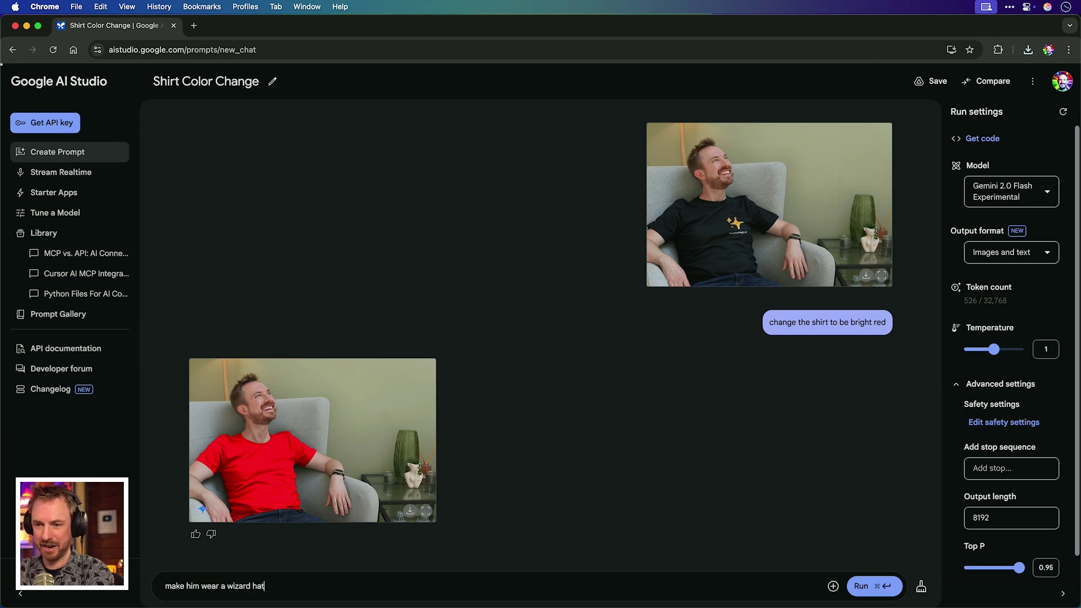
key(super+Return)
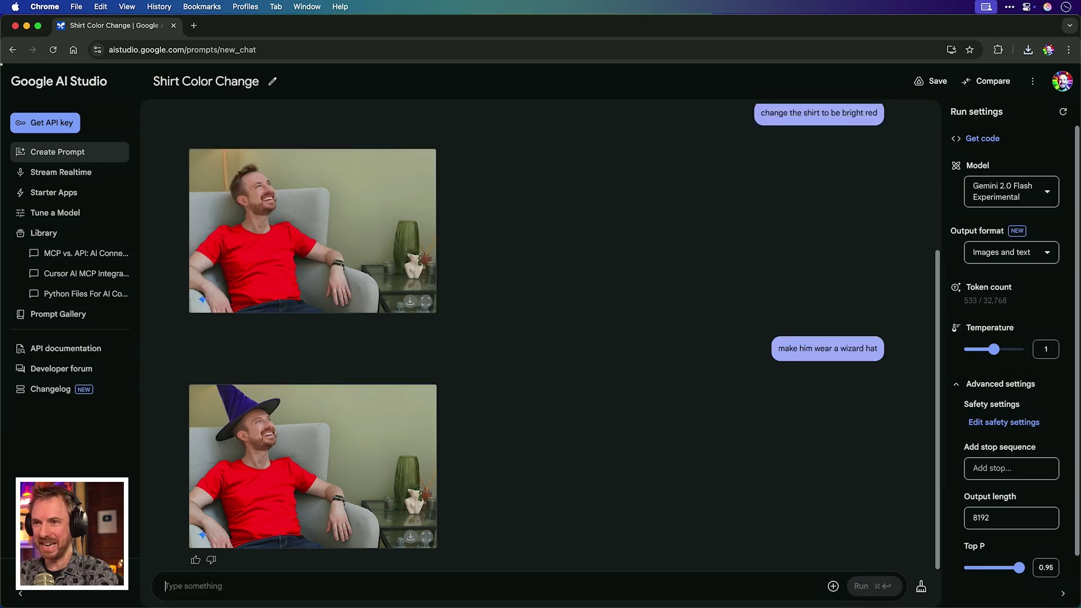
text(make him smoke a big cigar that blows smoke everywhere)
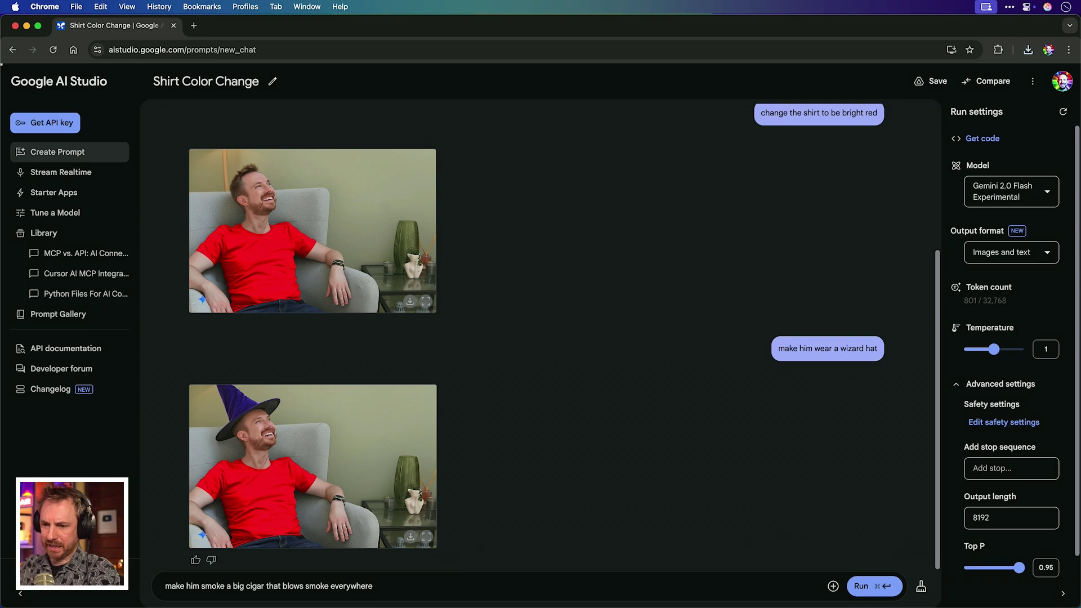
key(super+Return)
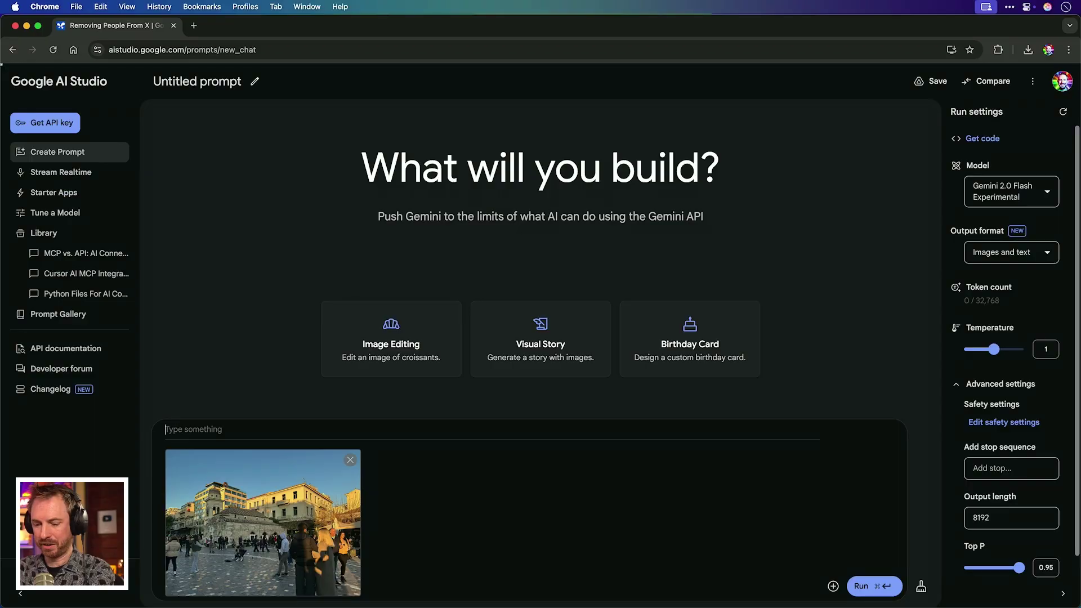
text(re)
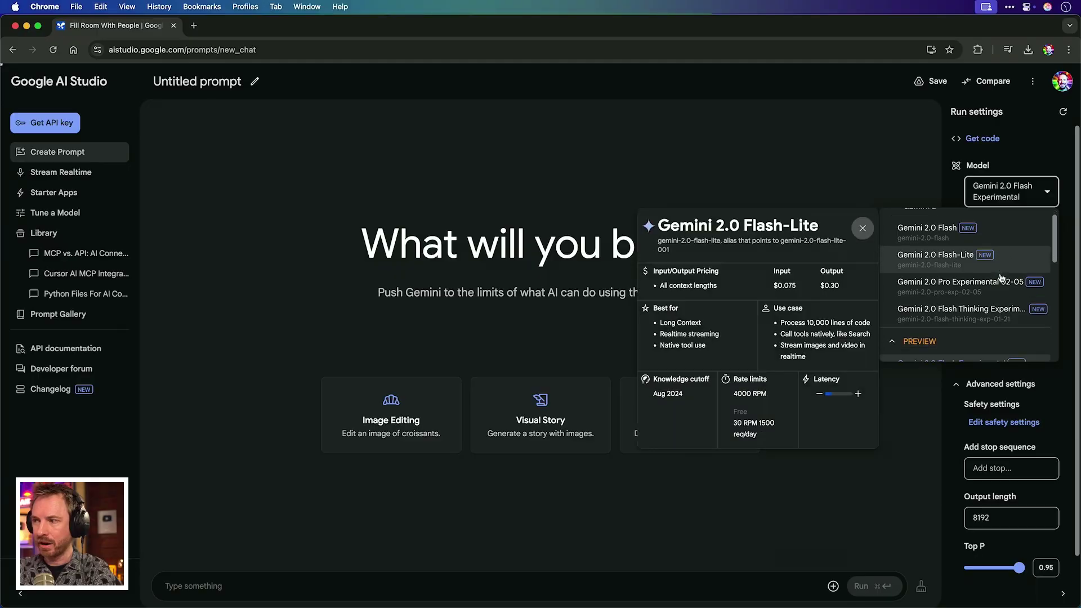
Step: Select Gemma 3 27B and run 'Summarise best quotes:' on the pasted video transcript
scroll(1001, 277, down, 5)
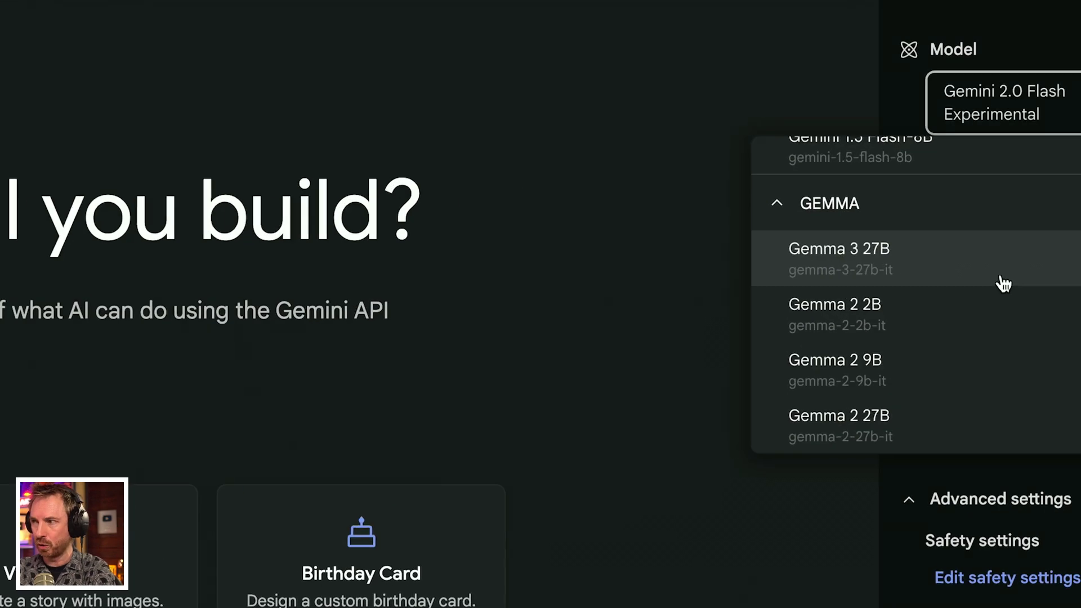
click(881, 269)
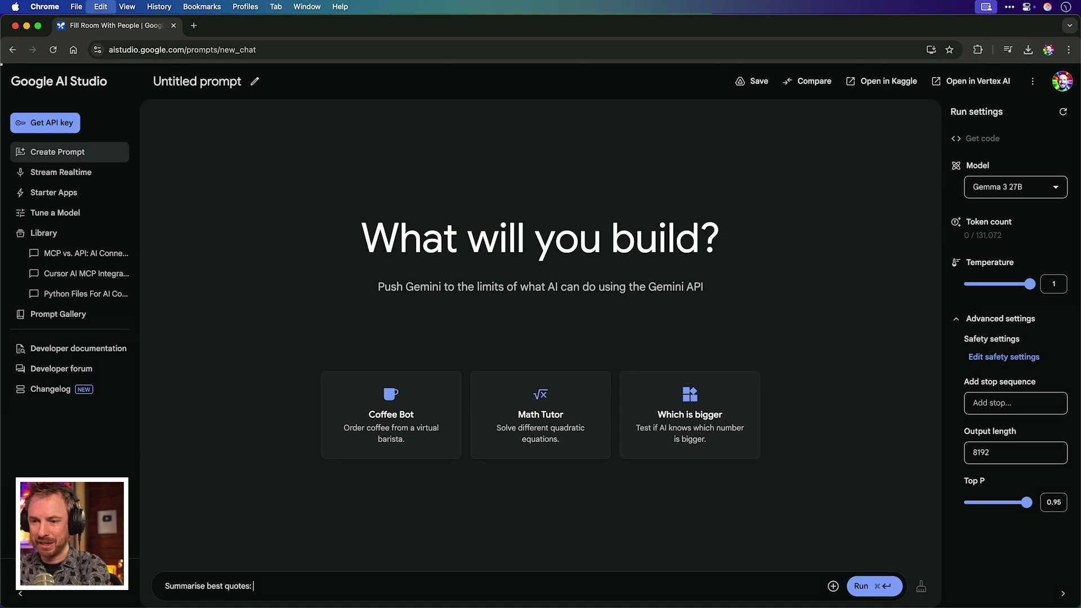
key(super+v)
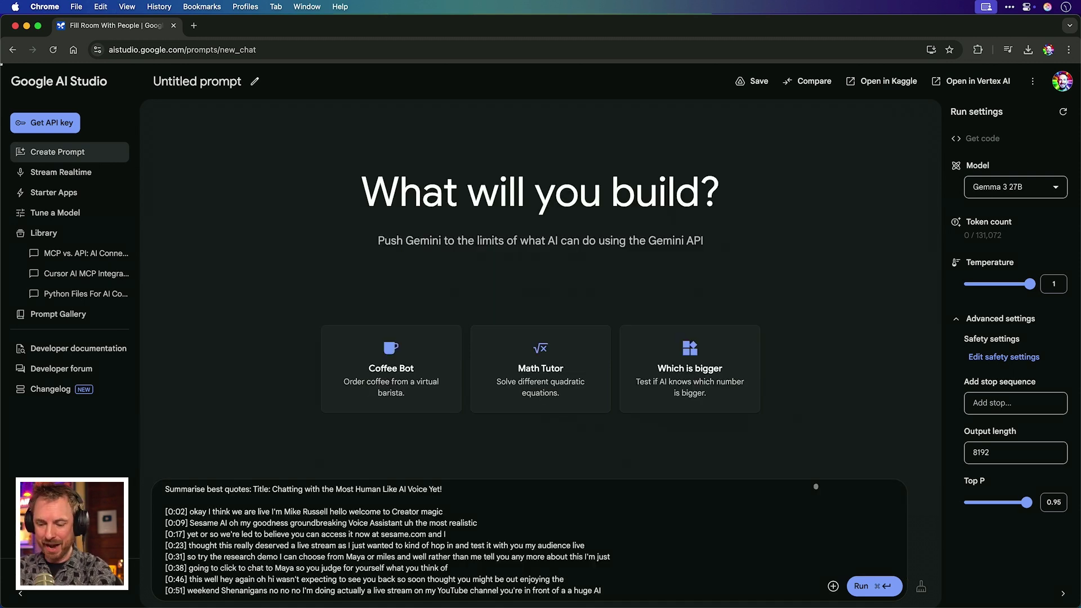
key(super+Return)
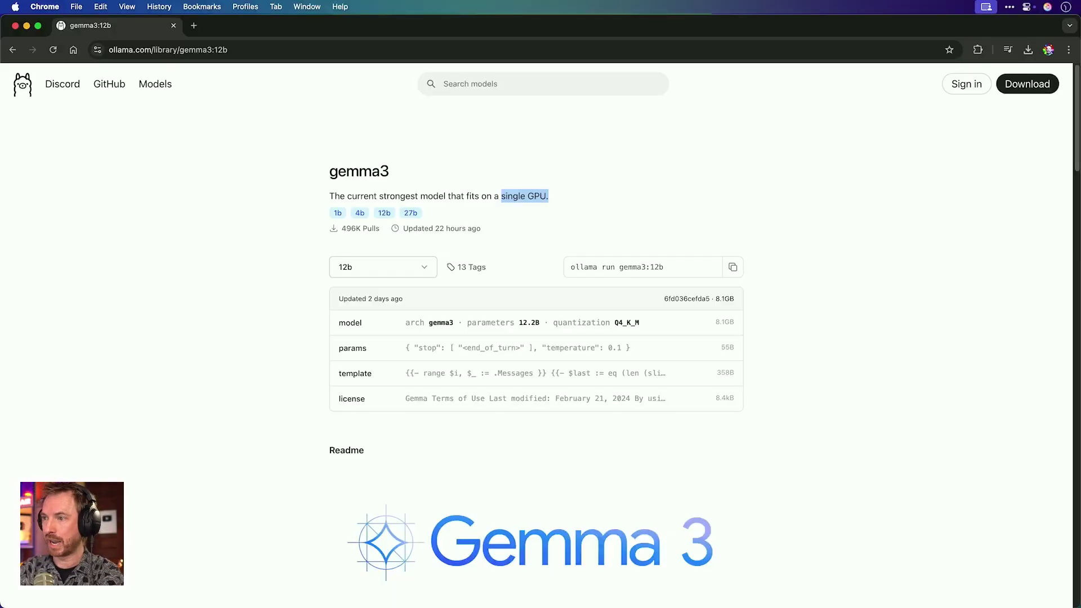
Step: Run 'docker exec -it ollama ollama run gemma3:12b' in the remote terminal to pull and start the model
key(super+Tab)
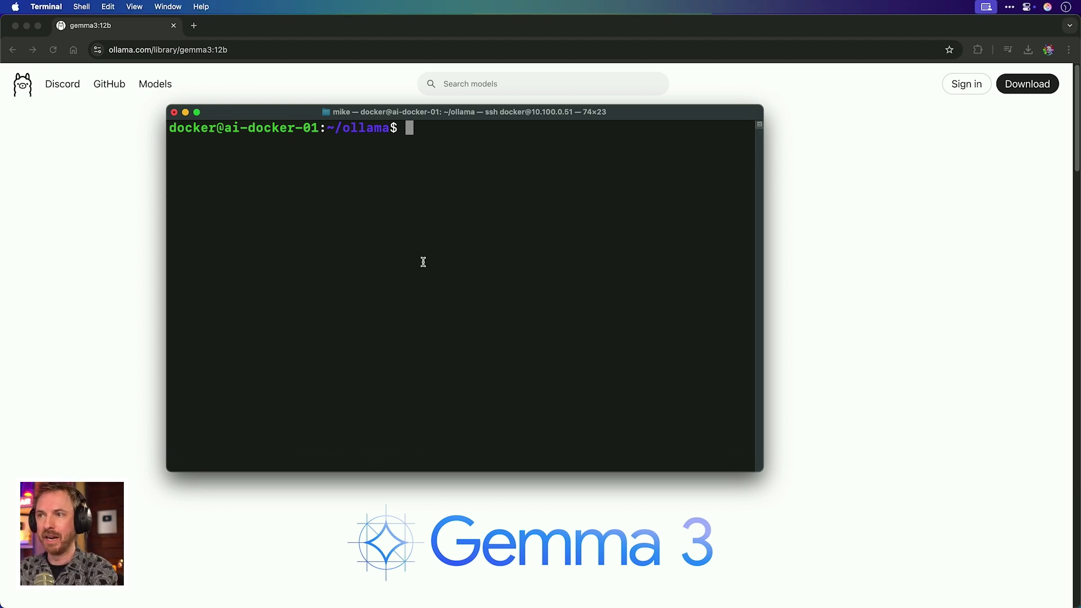
text(docker exec -it ollama ollama run gemma3:12b)
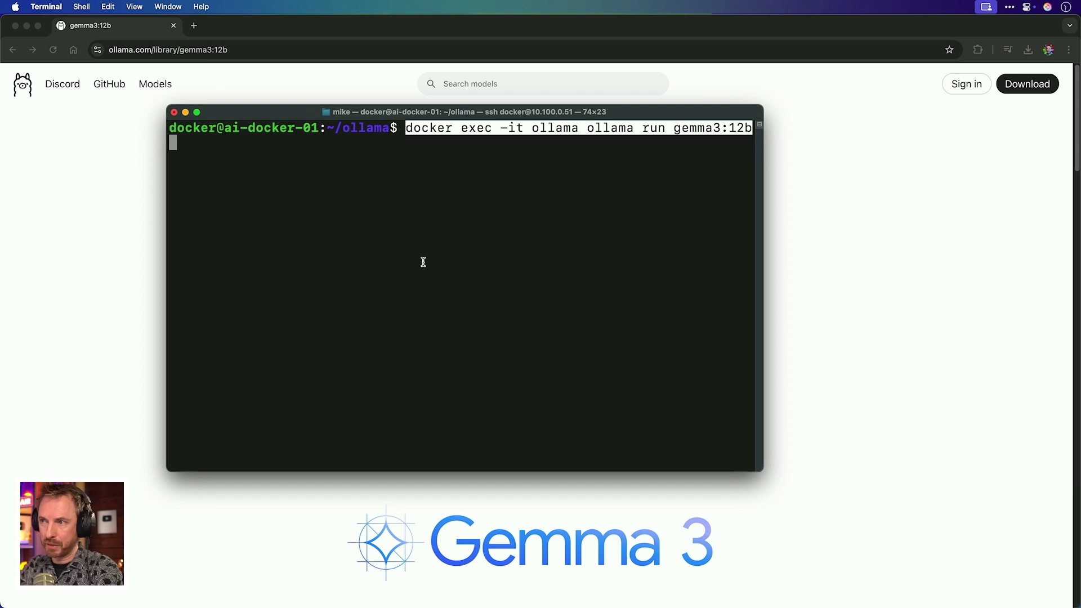
key(Return)
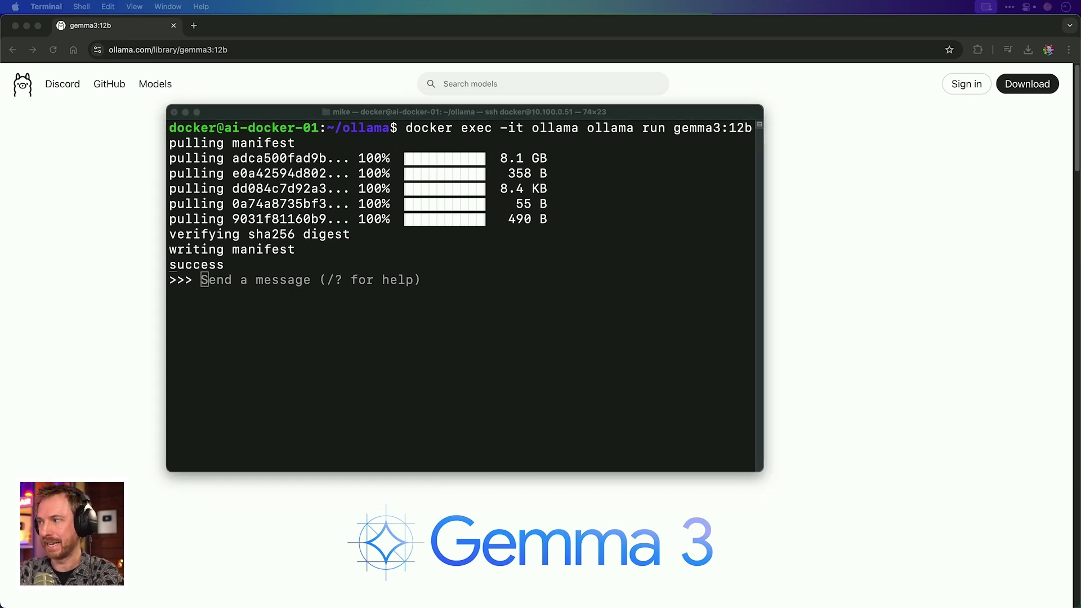
Step: At the ollama >>> prompt, ask for life's meaning in one sentence, then who the US president is
click(515, 316)
text(tell me the meaning of life in one scentence)
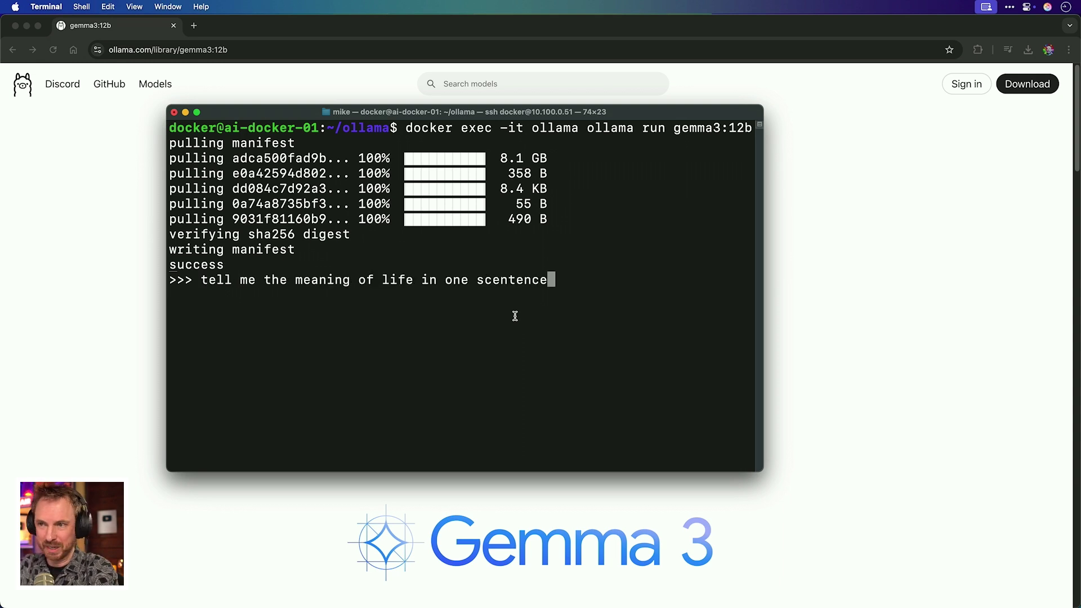
key(Return)
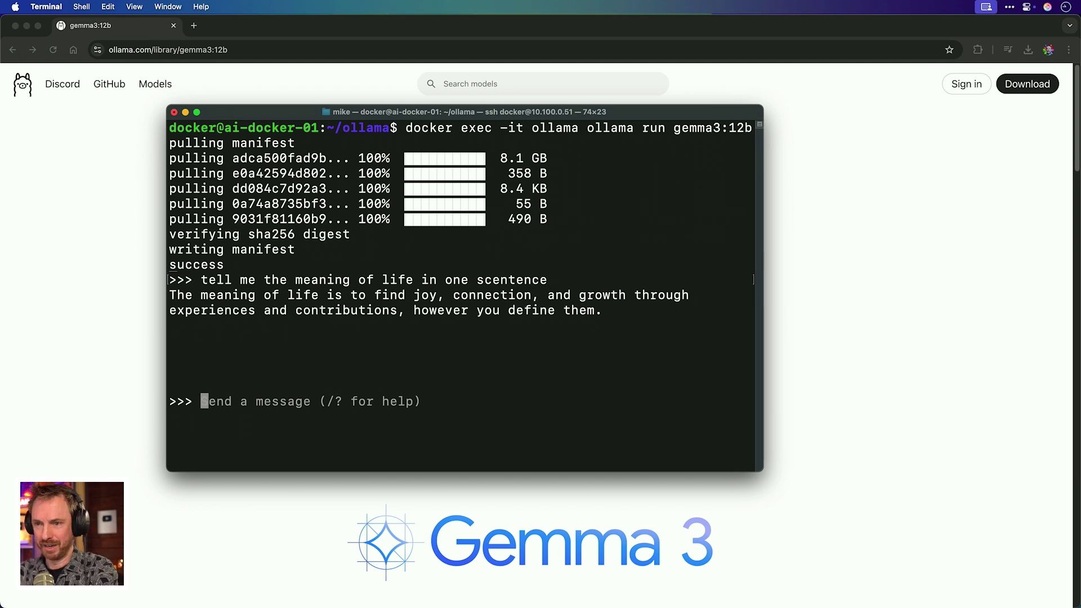
text(who is the current president of the USA?)
key(Return)
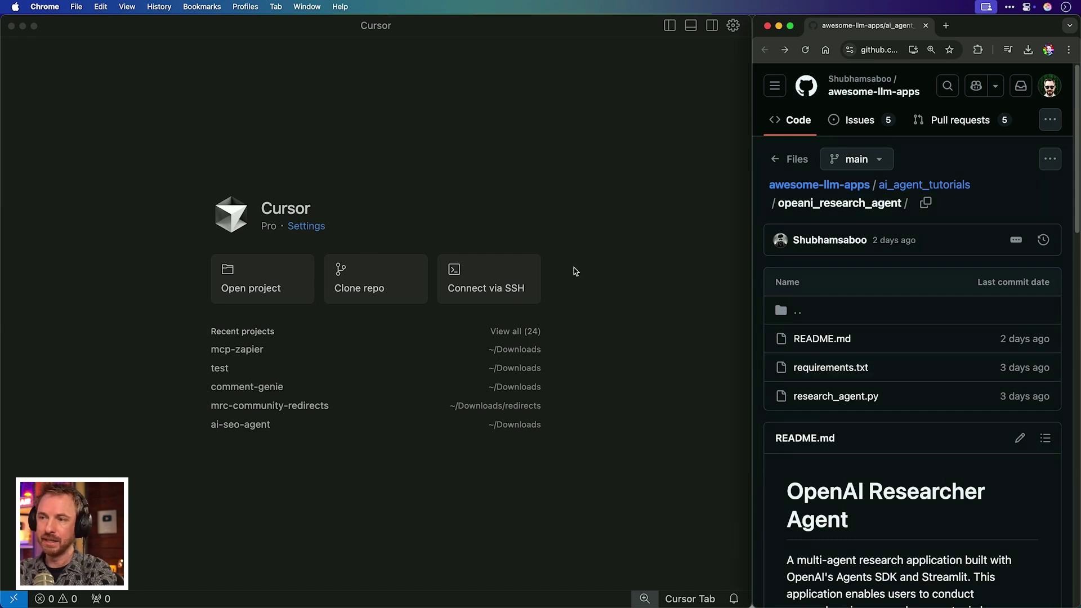
Step: Clone the awesome-llm-apps repository into Downloads and open it in Cursor
click(400, 264)
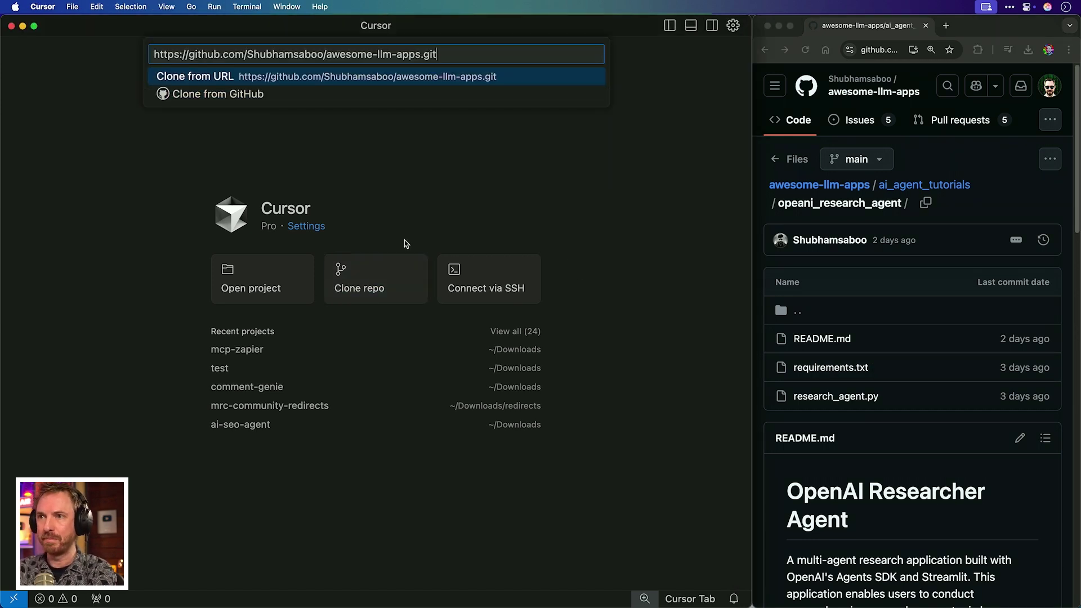
text(https://github.com/Shubhamsaboo/awesome-llm-apps.git)
key(Return)
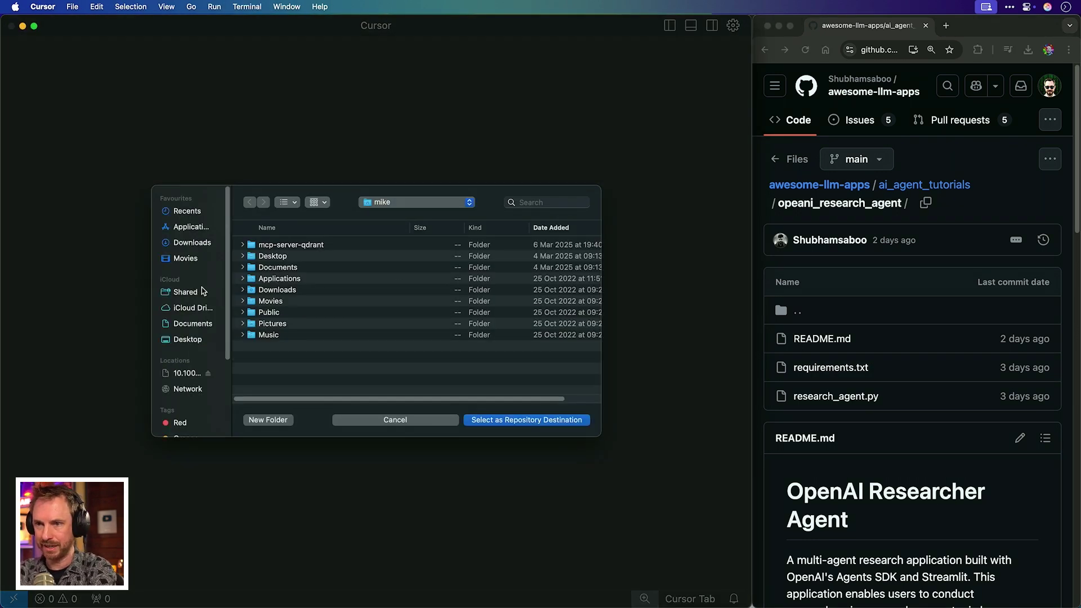
click(192, 242)
key(Return)
scroll(984, 434, down, 10)
key(Return)
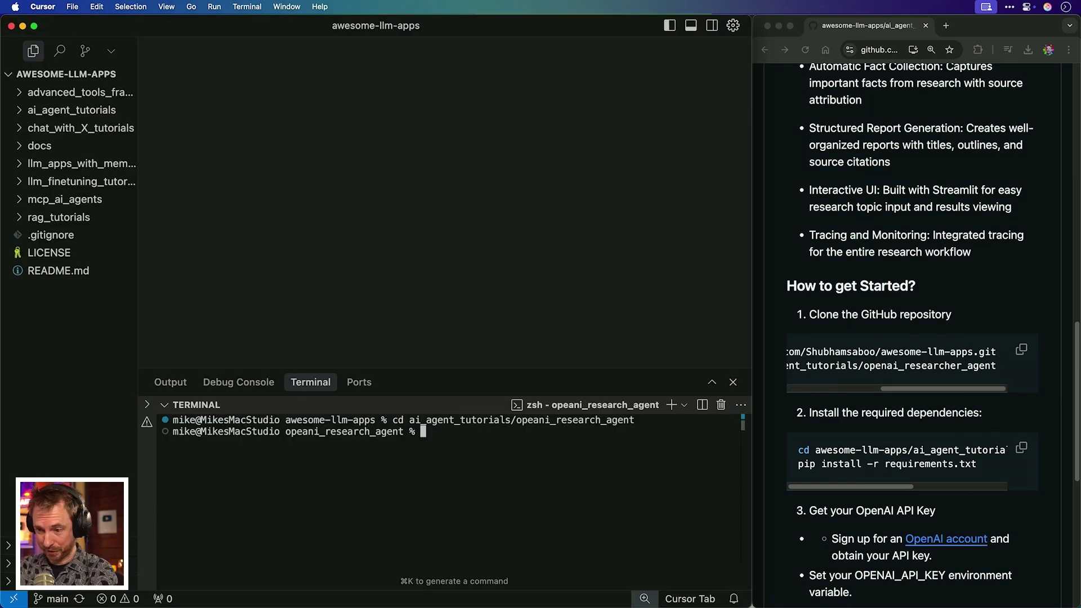
Step: Activate the virtual environment, install the requirements and export the OpenAI API key
key(Return)
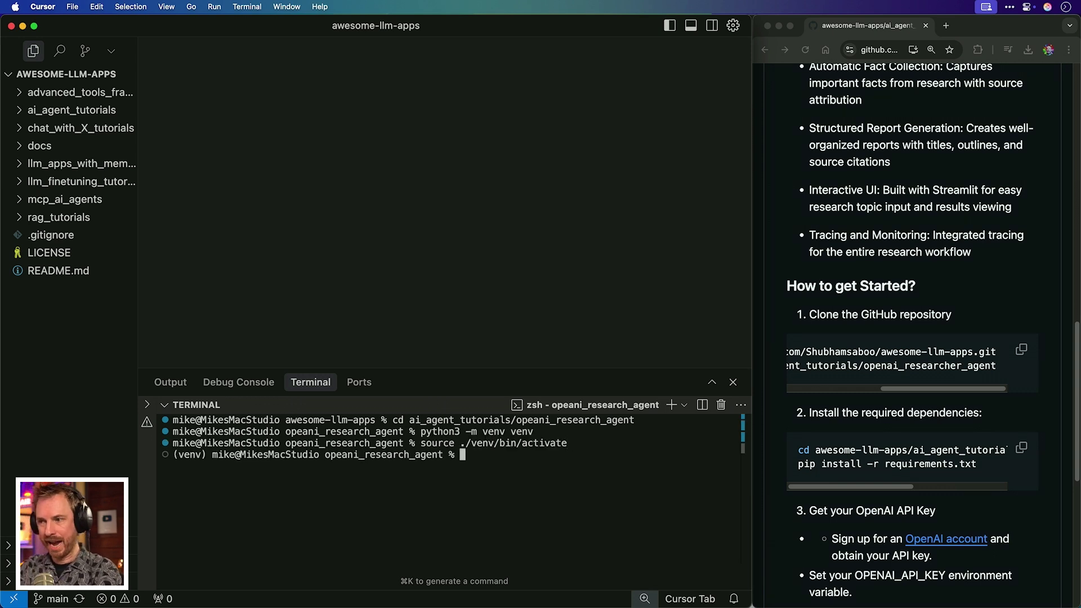
text(pip install -r requirements.txt)
key(Return)
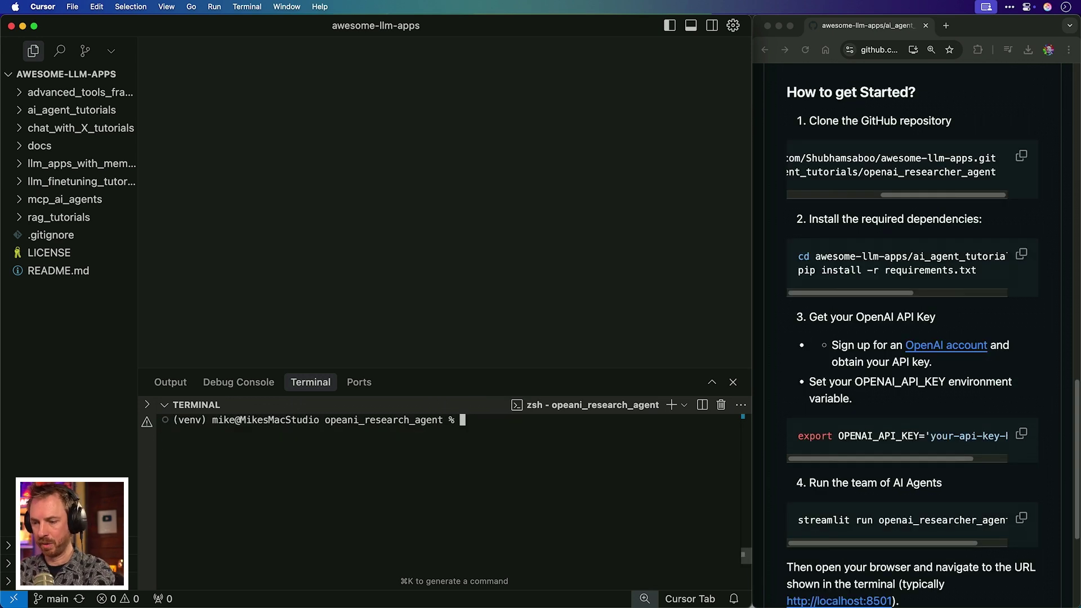
key(super+v)
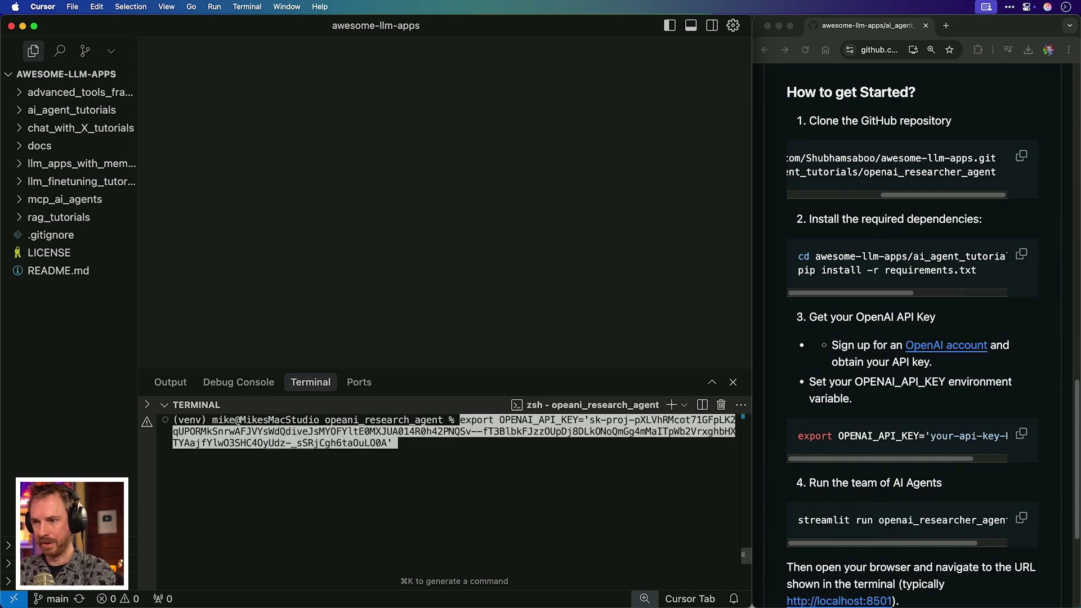
key(Return)
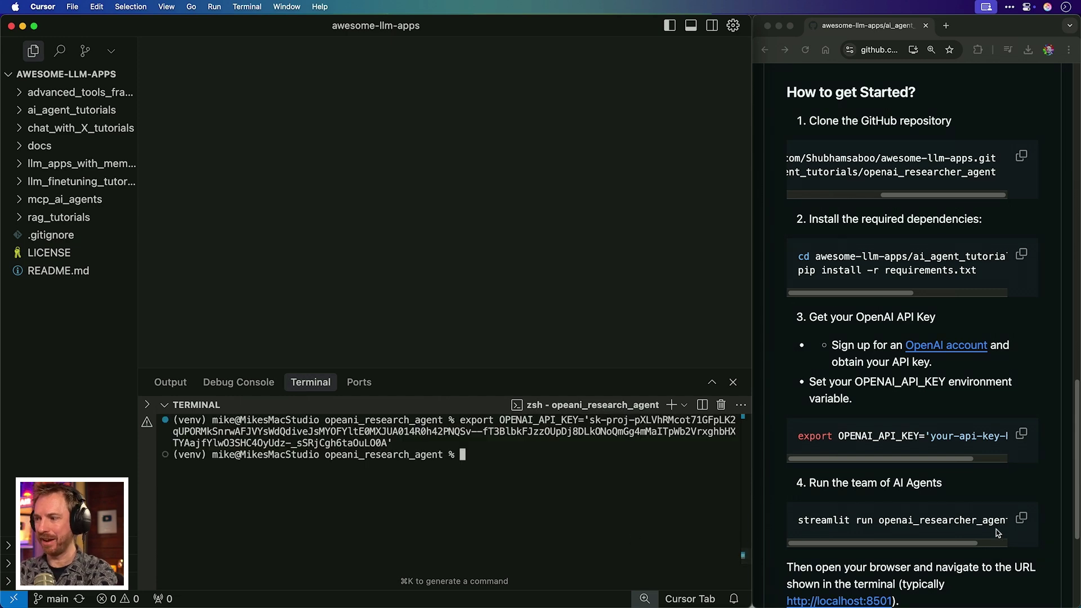
Step: Launch the research agent's Streamlit app with the README's streamlit run command
click(1017, 521)
click(580, 495)
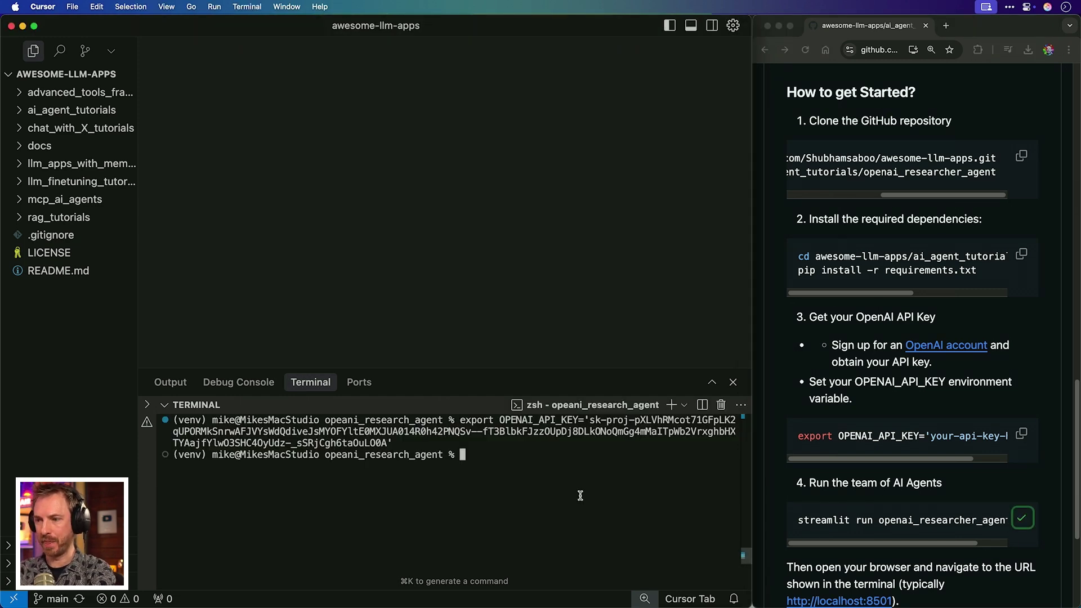
text(streamlit run openai_researcher_agent.py)
key(Return)
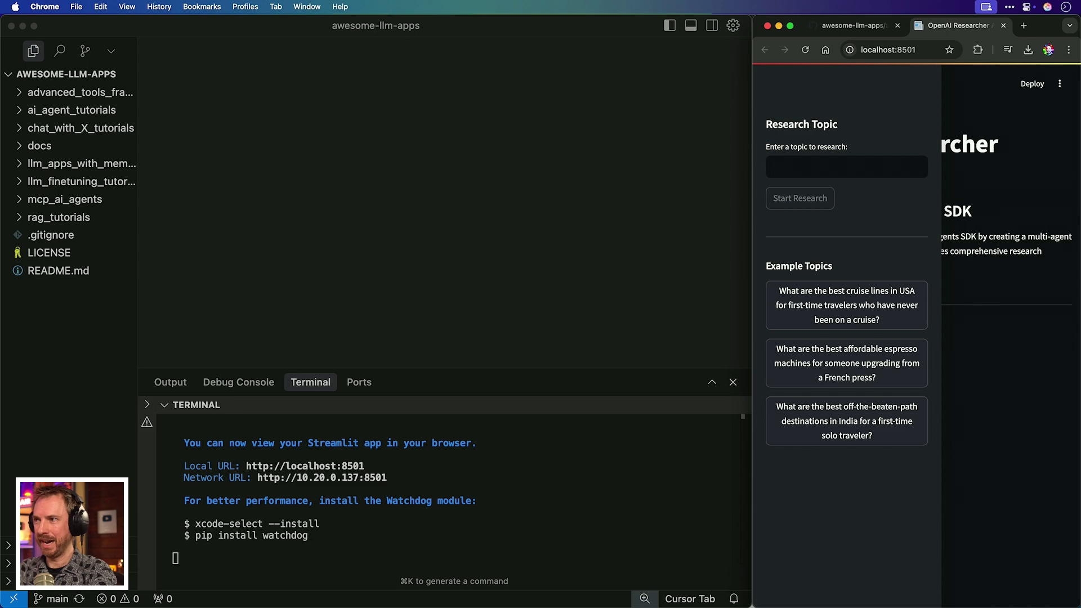
Step: Maximize the browser and submit 'What is the best Giorgio Armani perfume to buy my wife for her birthday'
double_click(1041, 29)
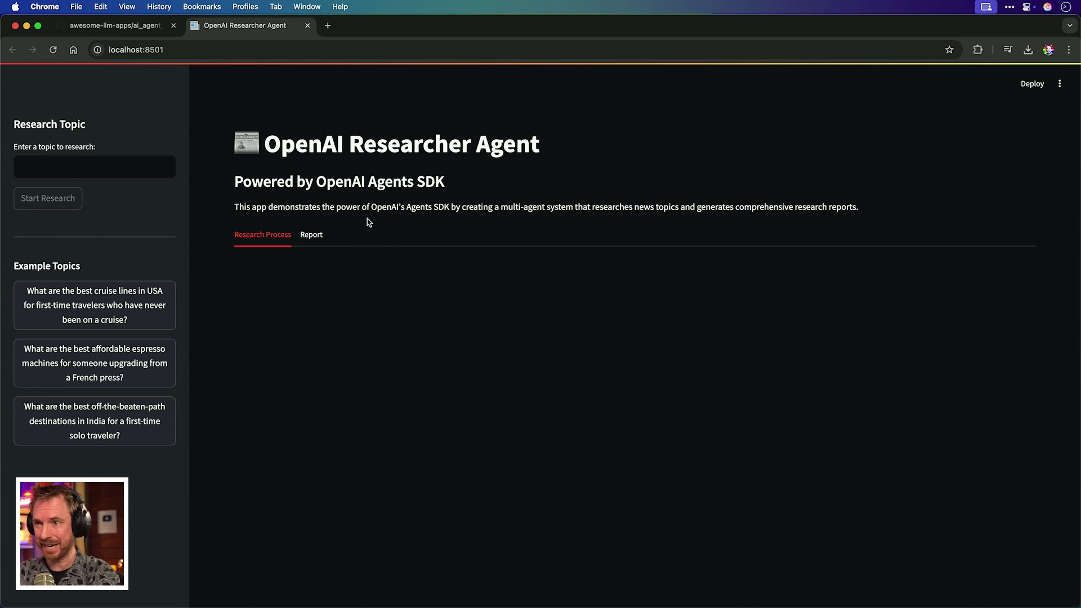
drag(316, 181, 432, 186)
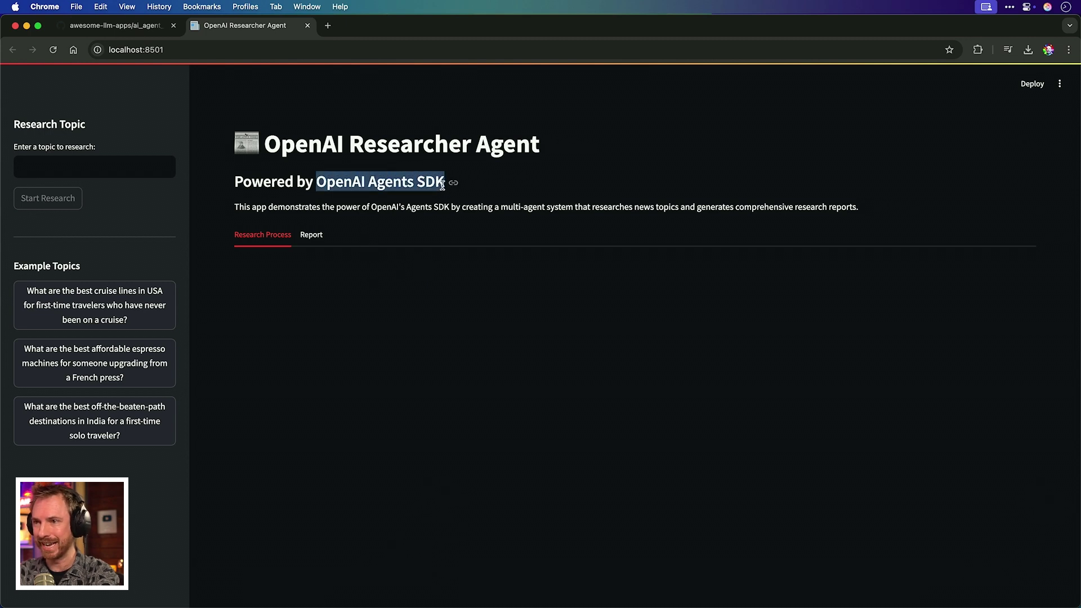
click(94, 167)
text(What is the best Giorgio Armani per)
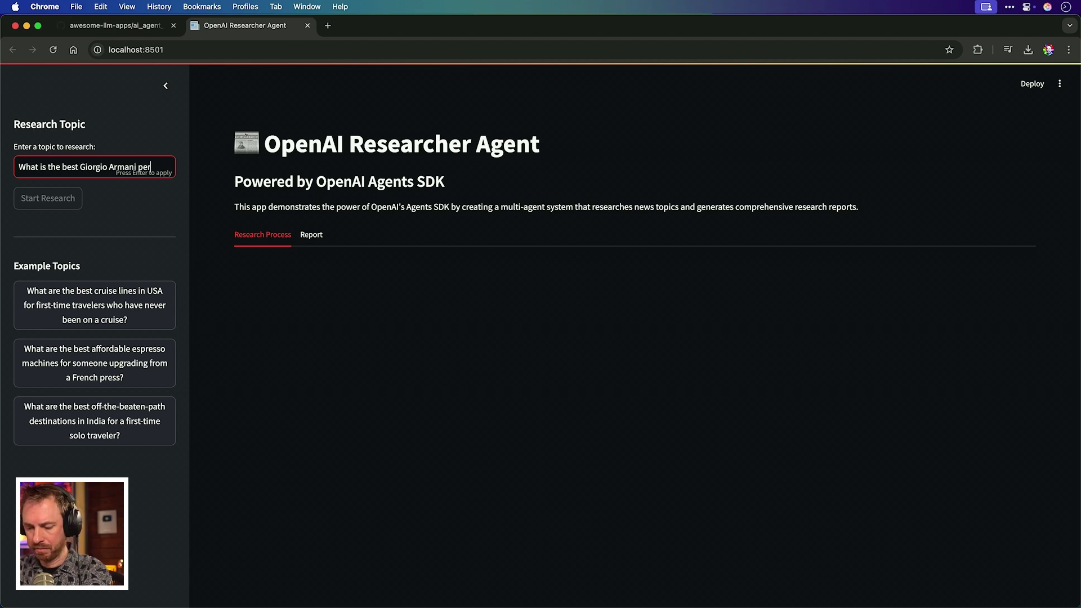
text(fume to bu)
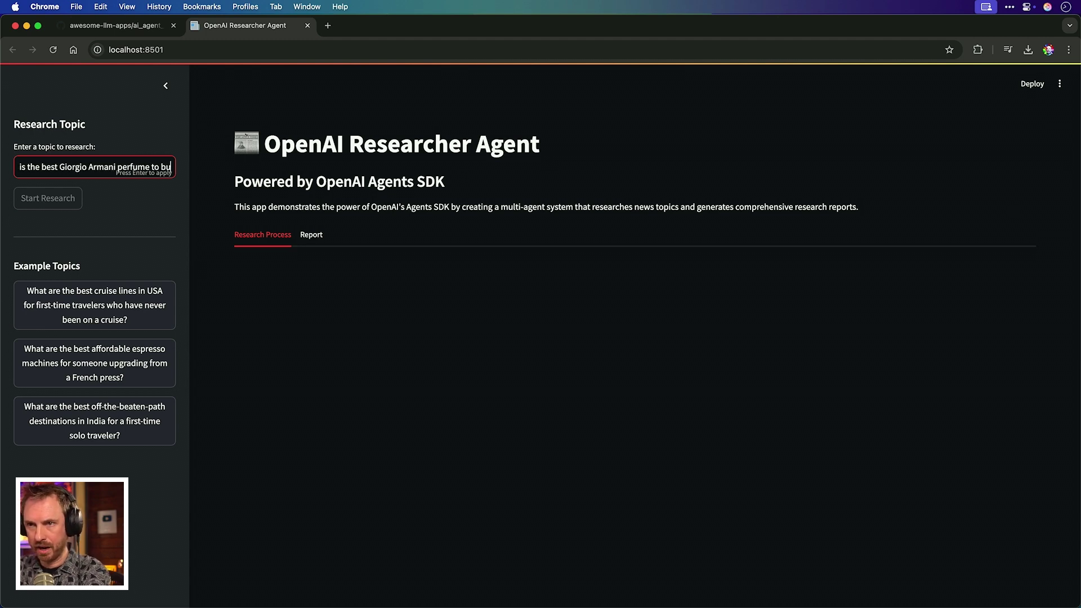
text(y my wife fo)
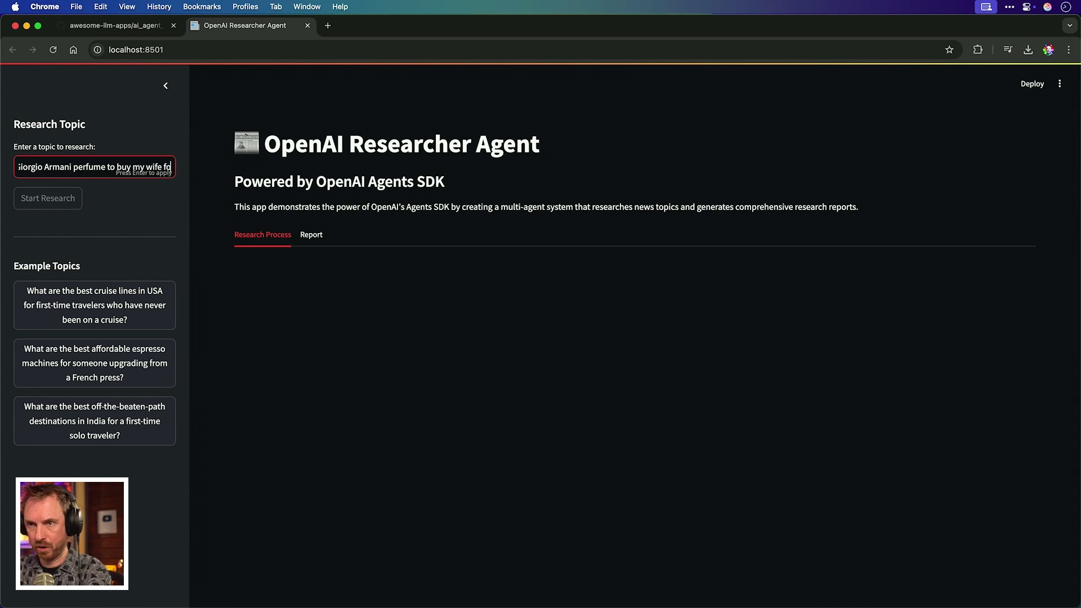
text(r her birthday)
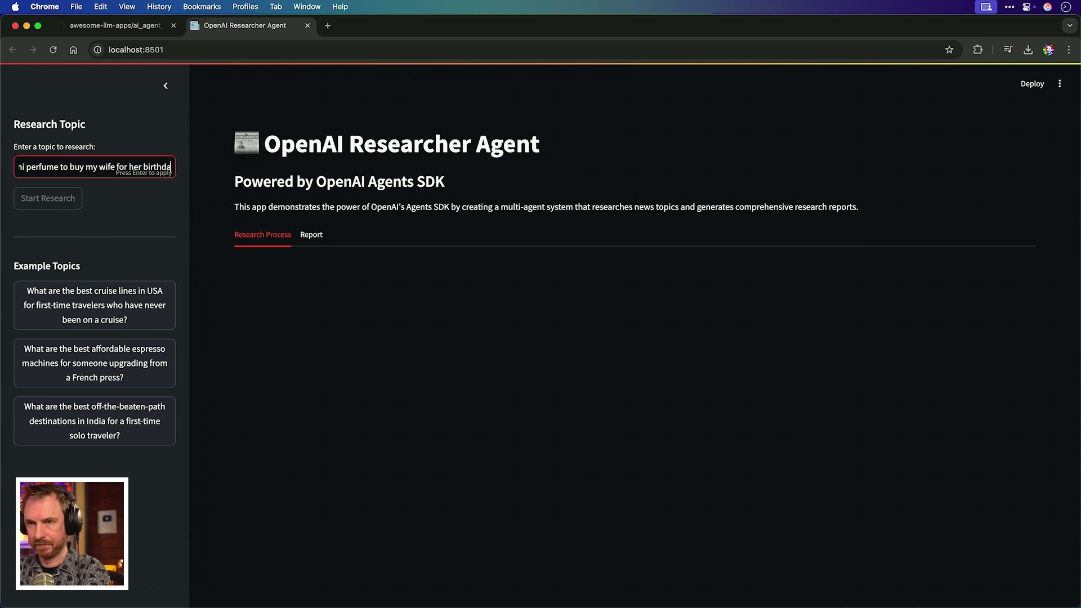
key(Return)
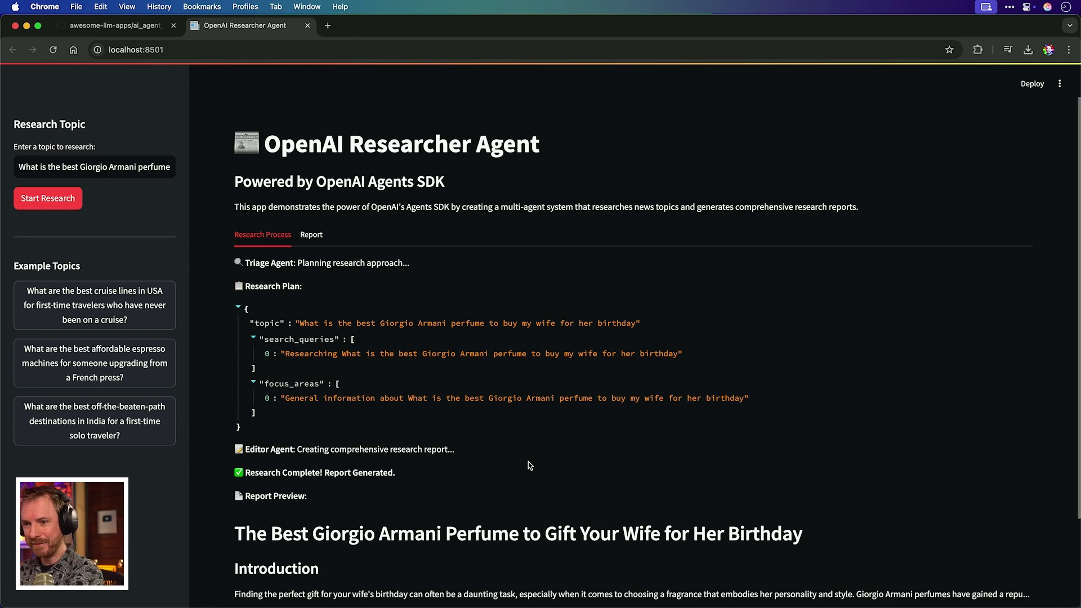
Step: Scroll the perfume report down to its conclusion and sources, then download it
scroll(539, 445, down, 2)
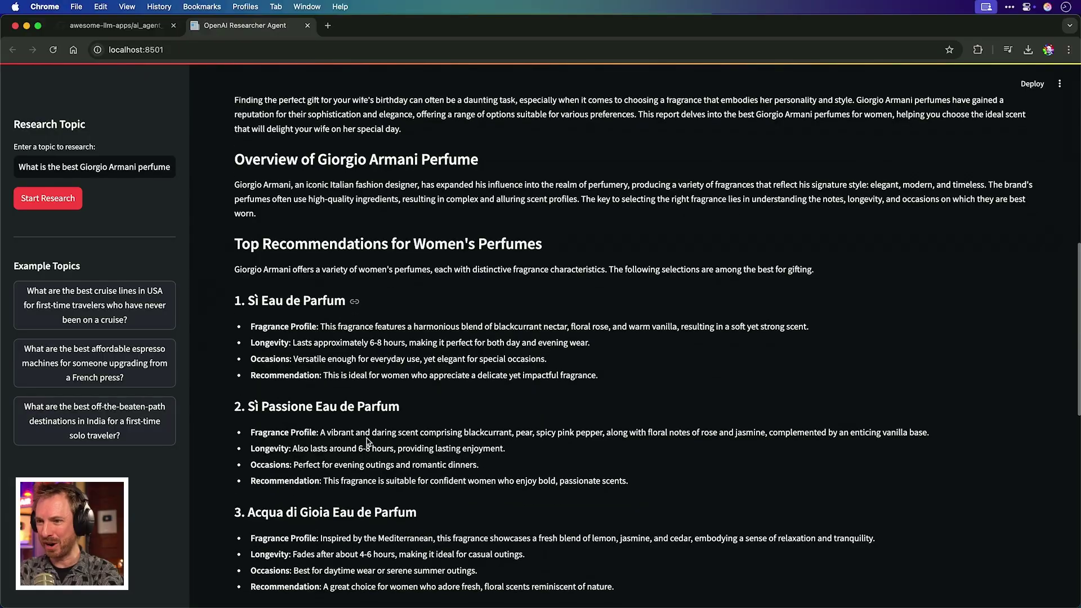
scroll(367, 438, down, 1)
scroll(367, 438, down, 5)
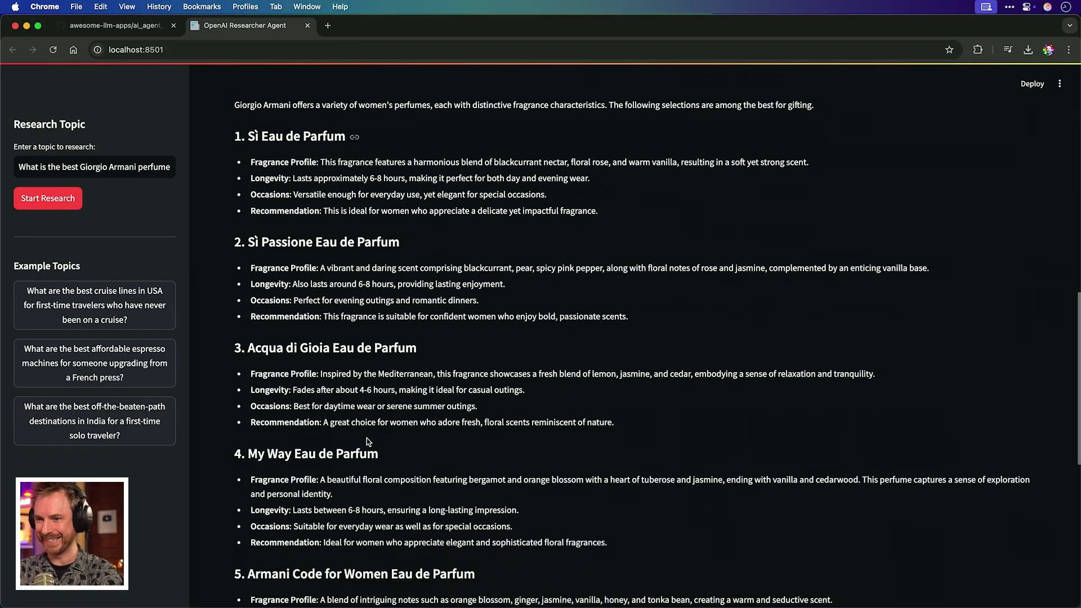
scroll(366, 438, down, 4)
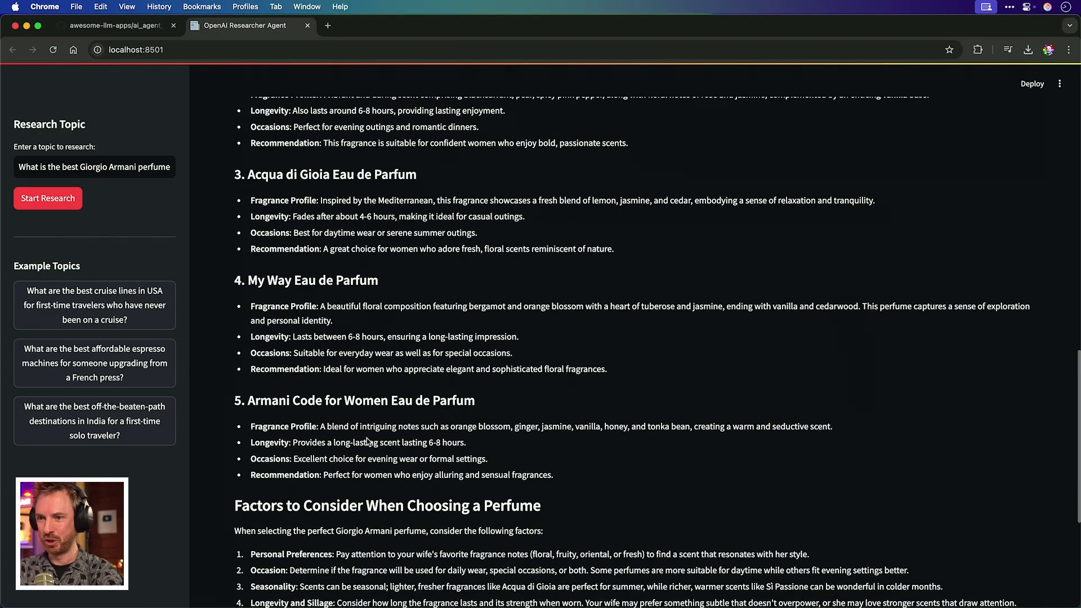
scroll(366, 438, down, 4)
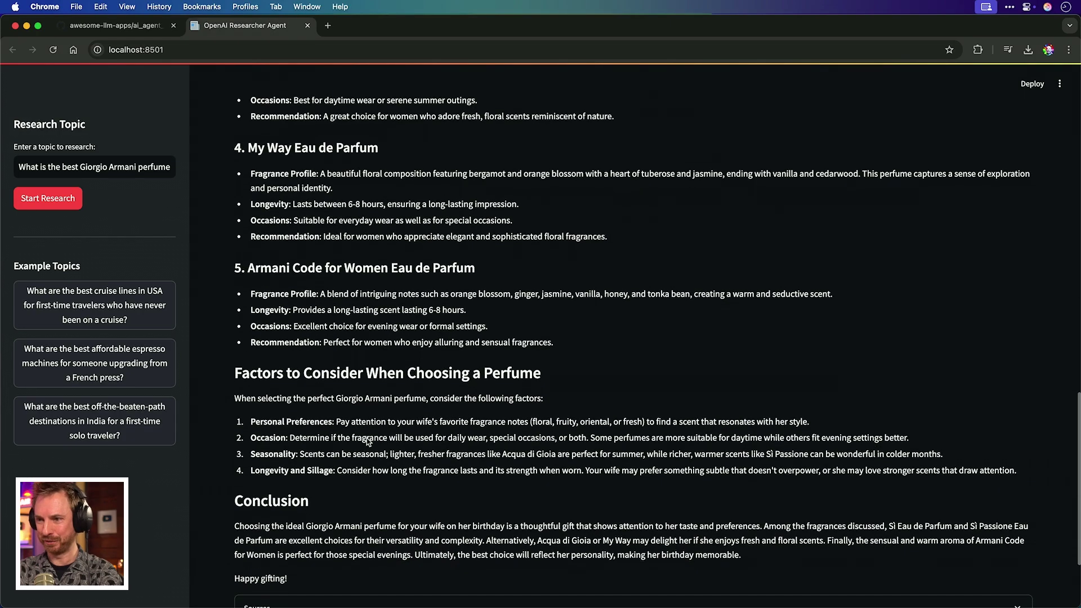
scroll(366, 438, down, 2)
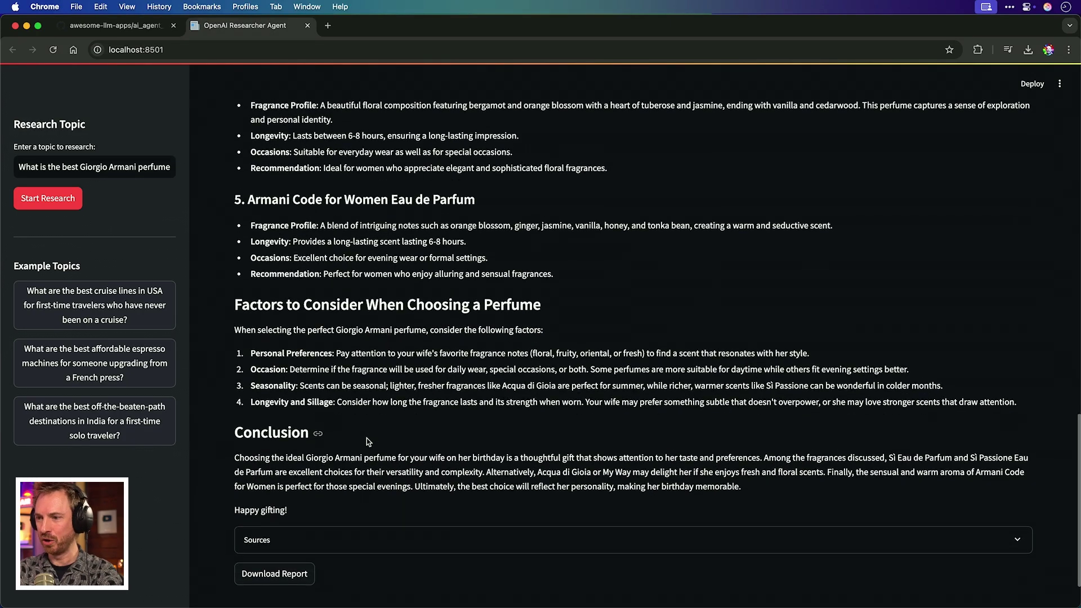
click(303, 565)
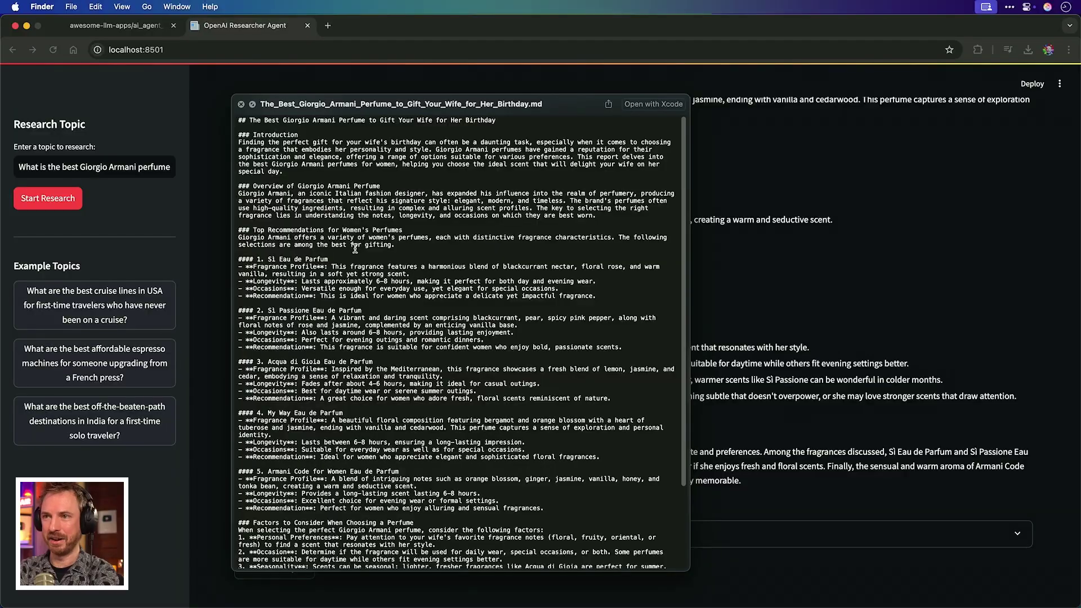
Step: Scroll through the Quick Look preview of the downloaded perfume report .md file
scroll(354, 248, down, 8)
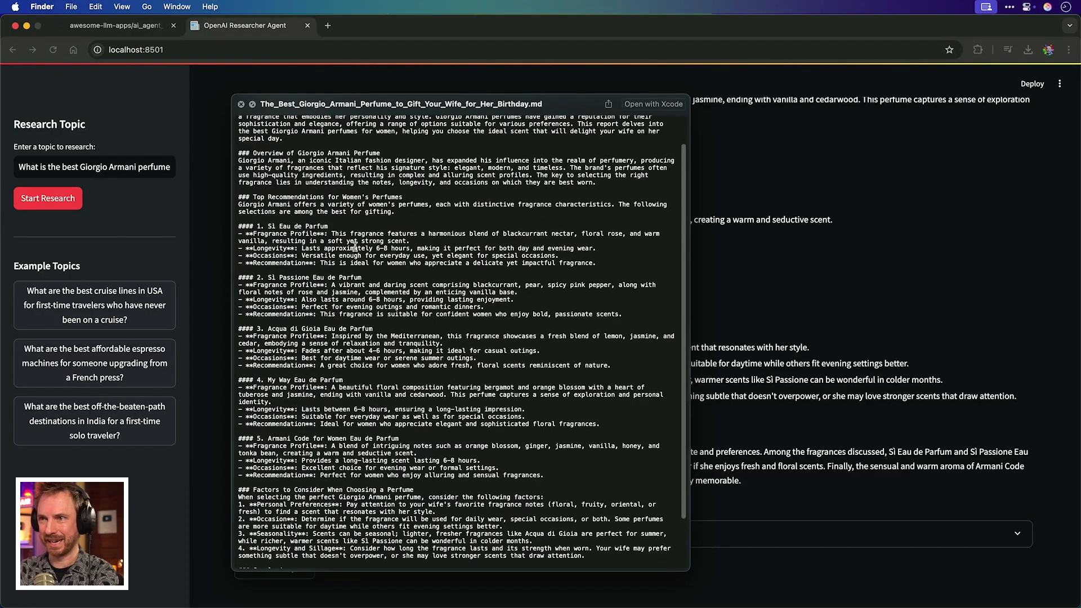
scroll(354, 248, up, 10)
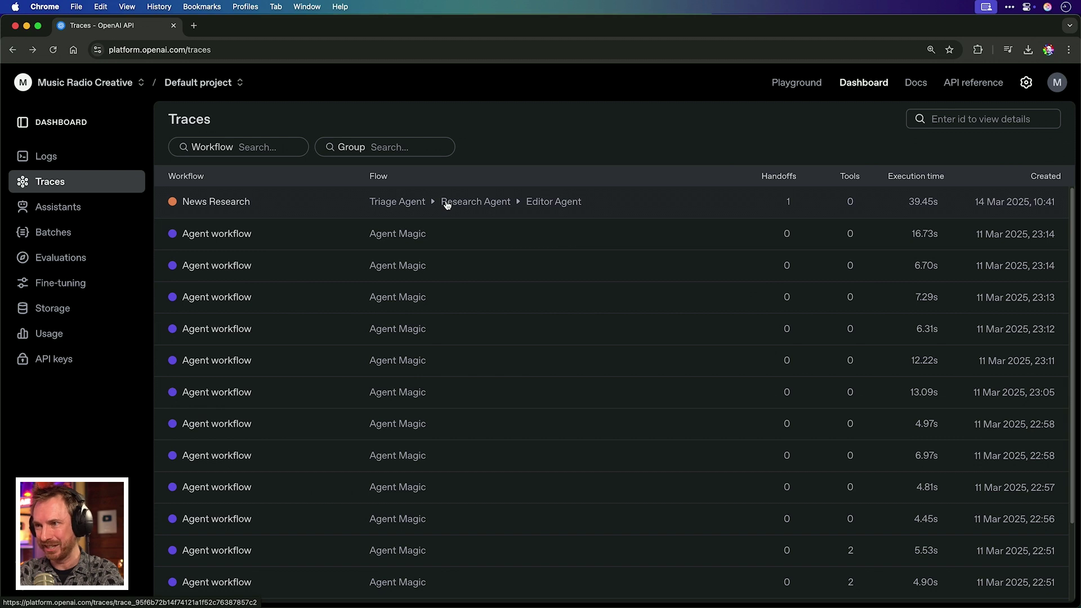
Step: Open the News Research workflow trace from the Traces list to view its agent steps
click(537, 201)
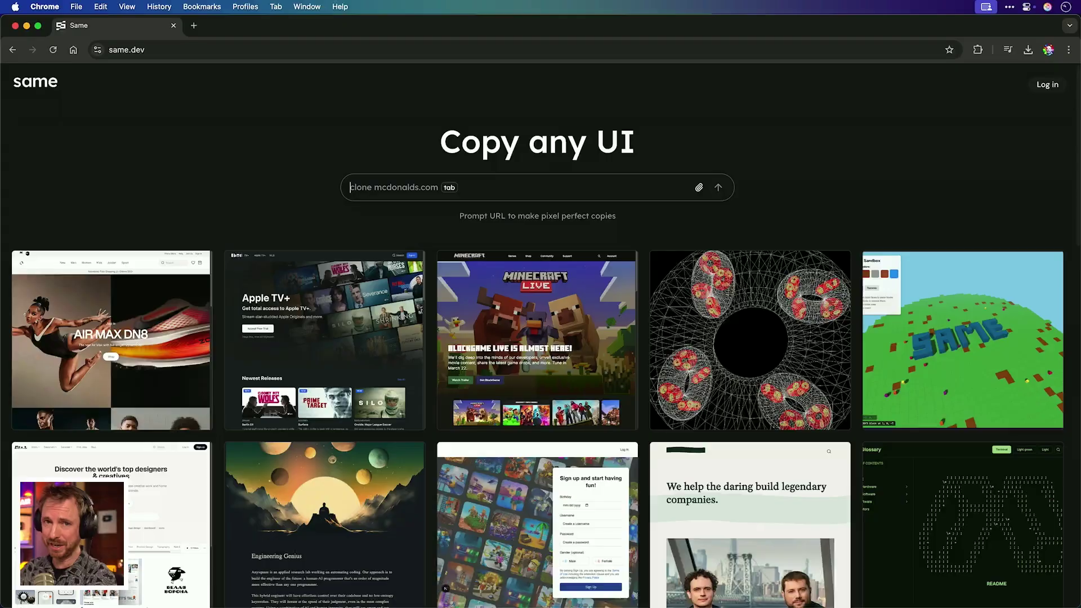
Step: Cycle through the Nike, Apple TV+, Minecraft and torus fractal clone examples to Voxel Sandbox
click(151, 313)
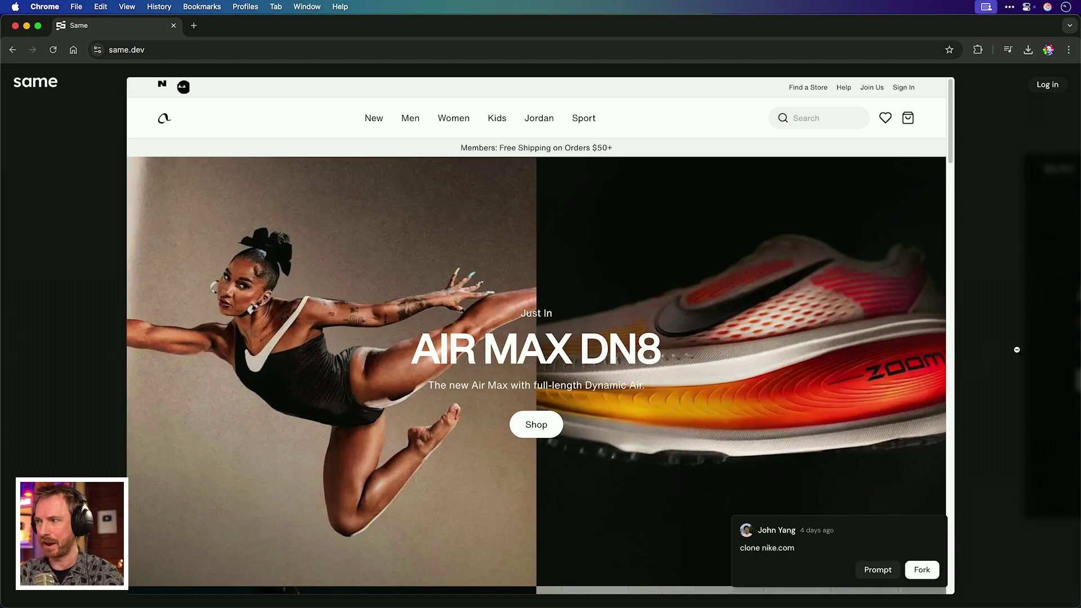
click(1017, 350)
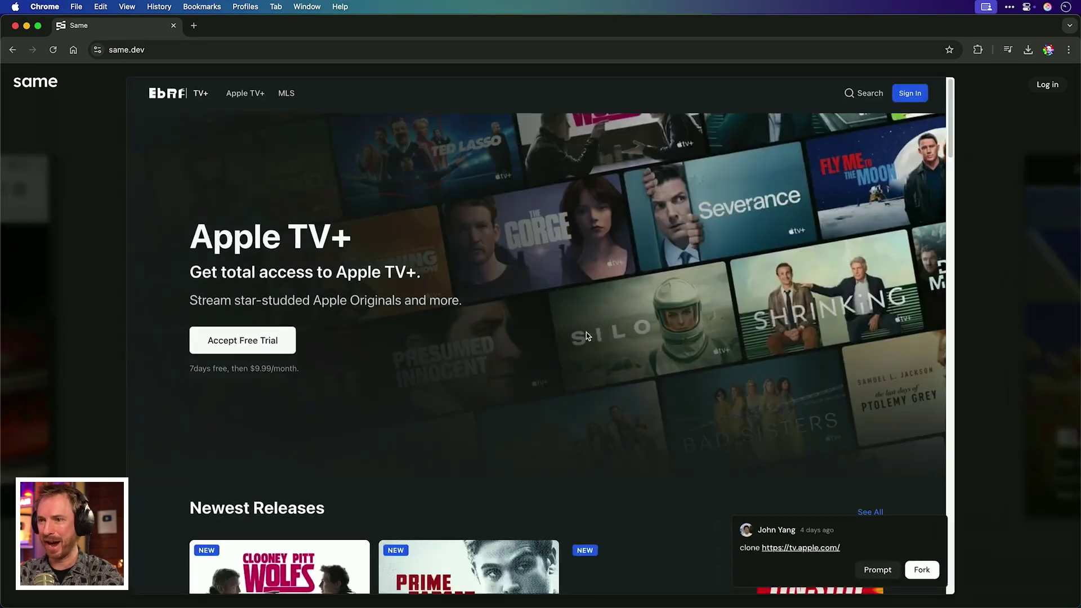
key(Right)
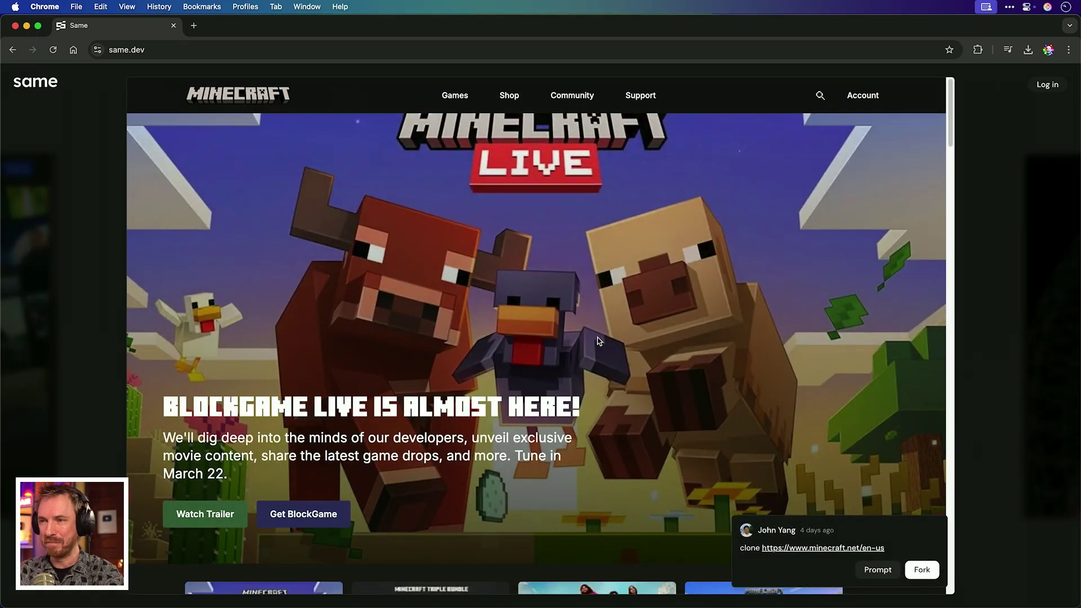
key(Right)
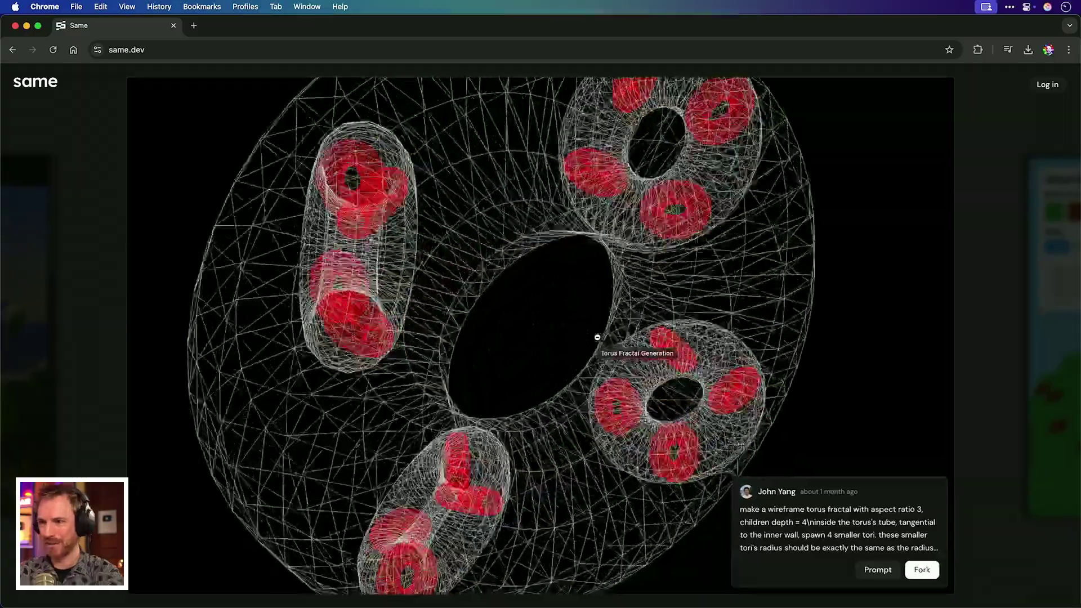
key(Right)
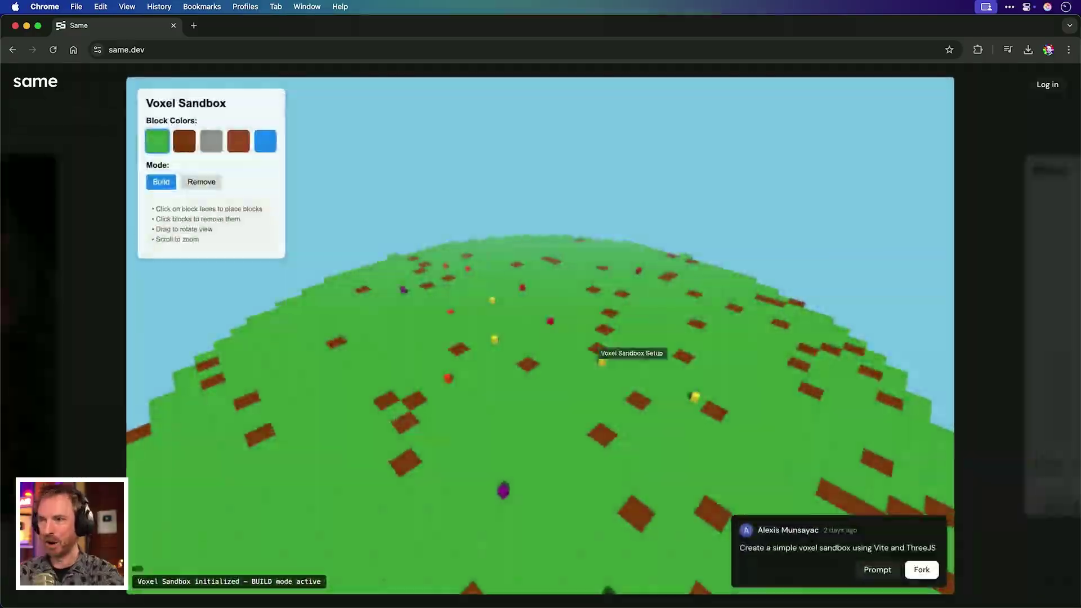
Step: Place six green blocks on the Voxel Sandbox terrain, then close the preview
click(496, 418)
click(463, 398)
click(540, 392)
click(566, 374)
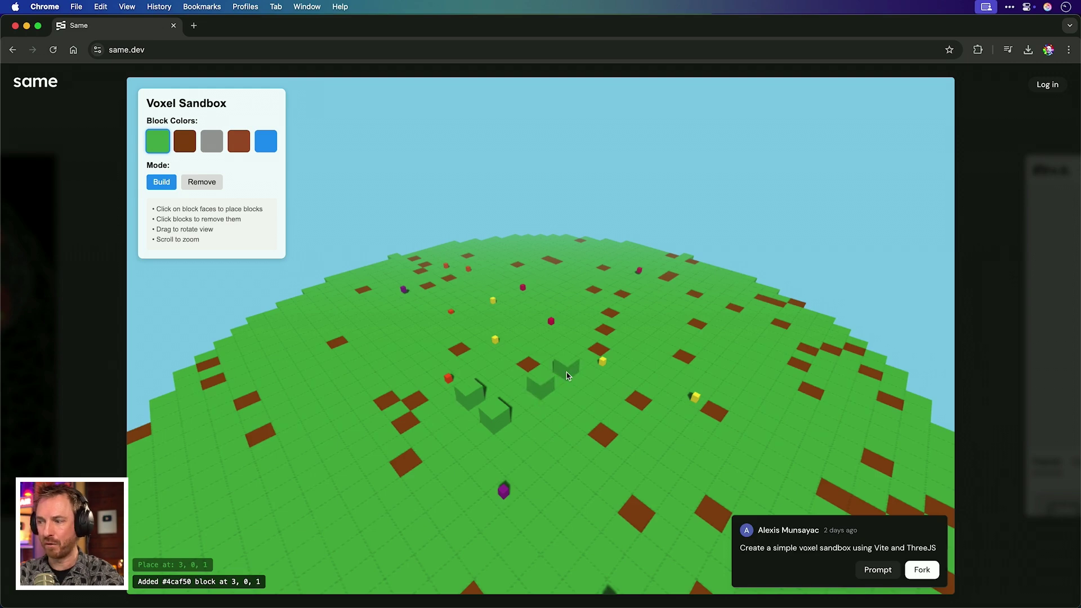
click(595, 416)
click(545, 431)
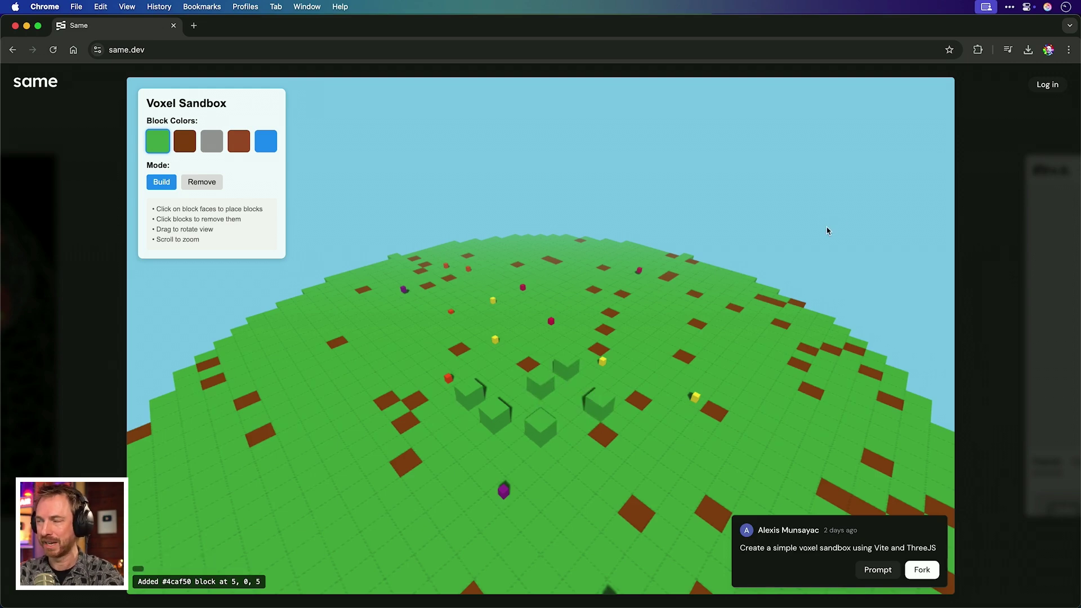
click(90, 118)
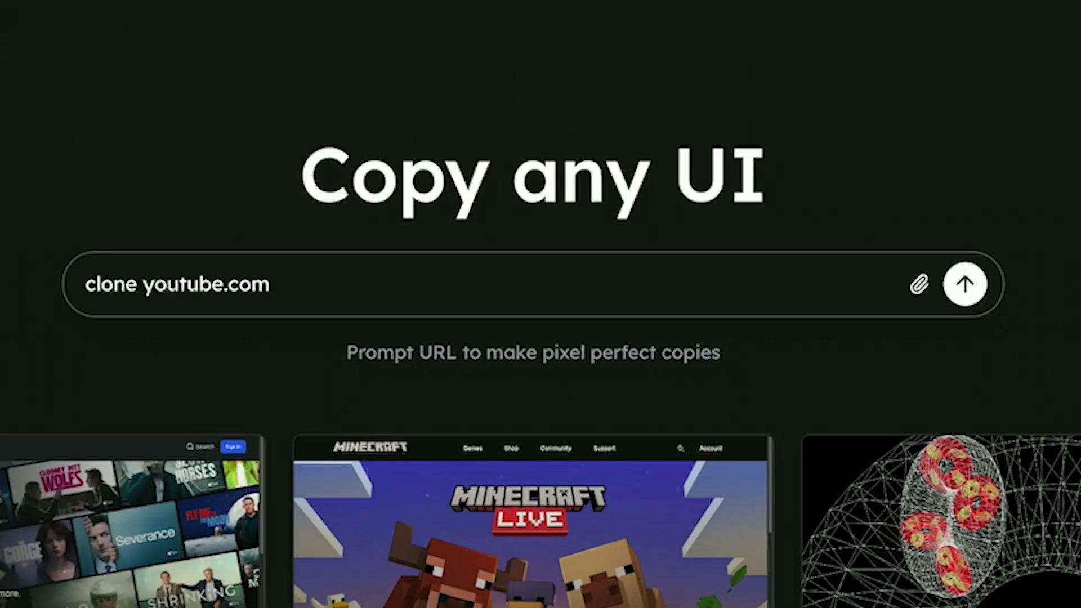
Step: Submit the 'clone youtube.com' prompt and scroll through the generated youtube-clone project output
key(Return)
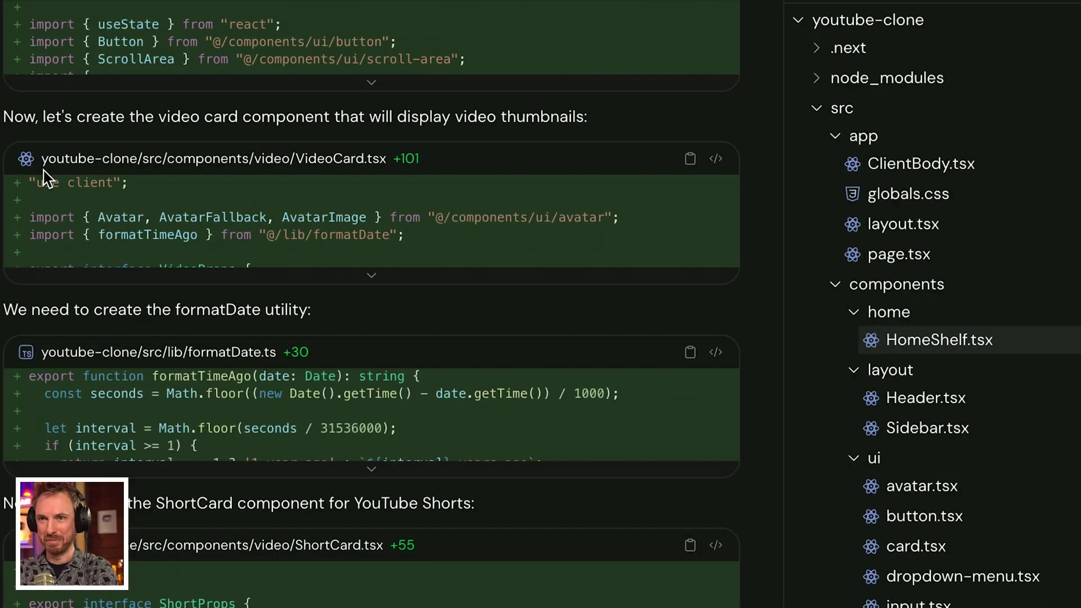
scroll(88, 360, down, 3)
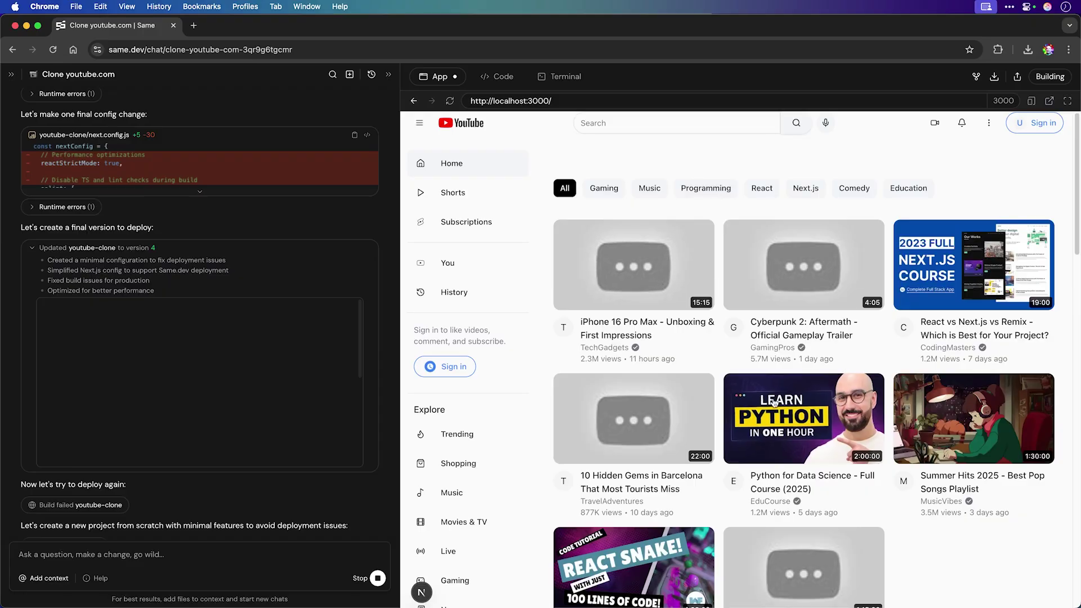
Step: Filter the YouTube clone feed to Programming and open a Shorts video's watch page
click(706, 188)
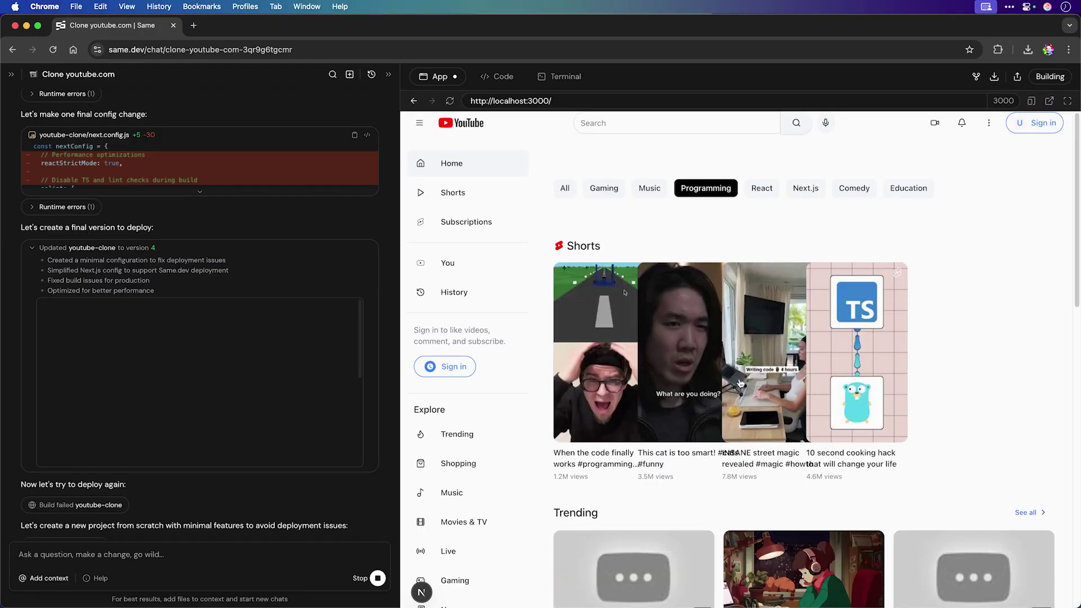
scroll(484, 464, down, 10)
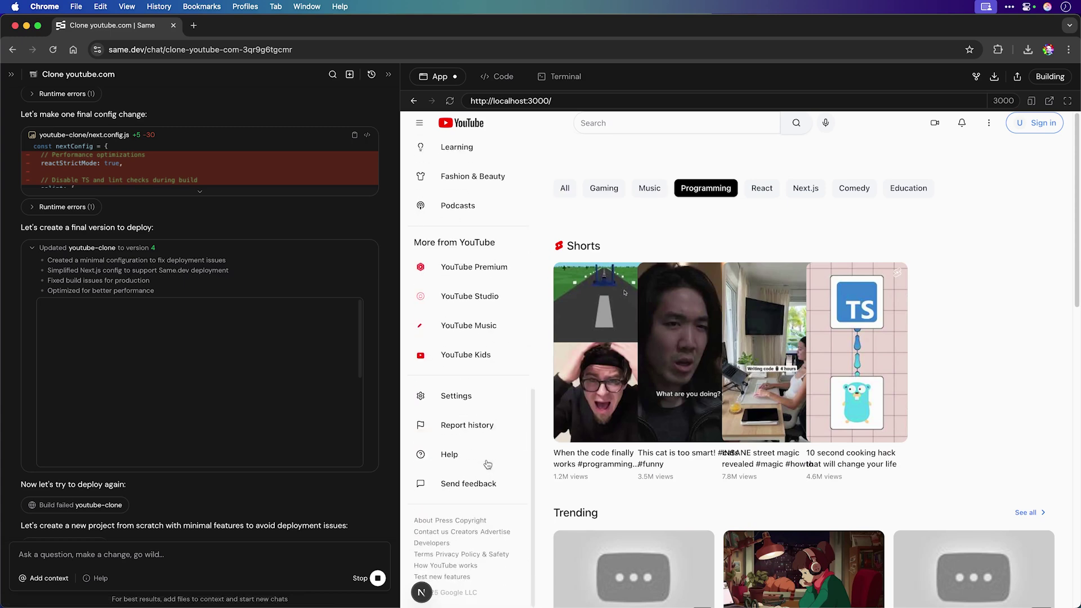
click(670, 433)
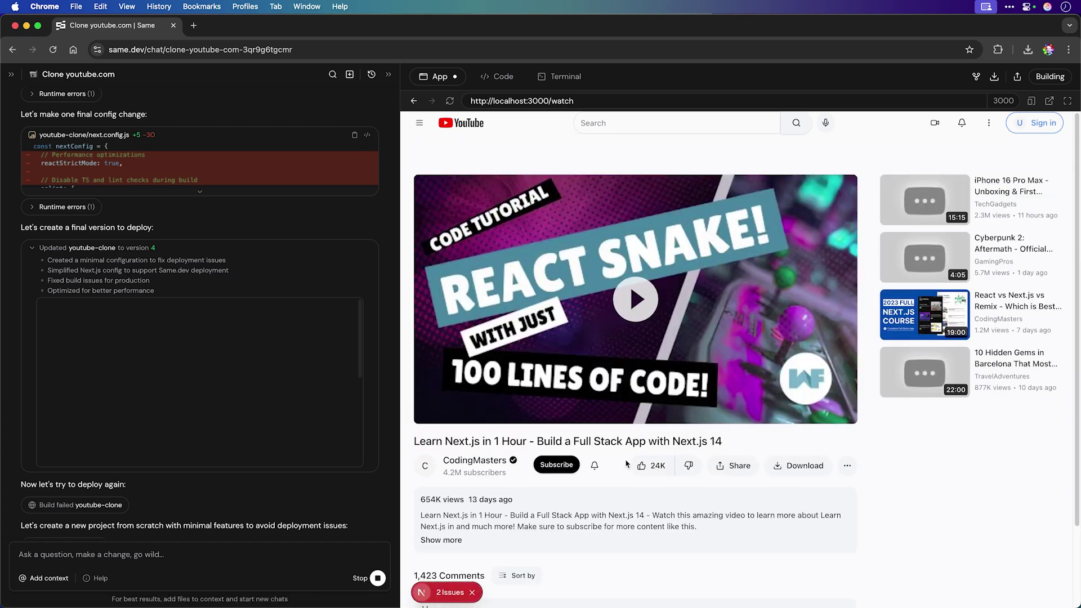